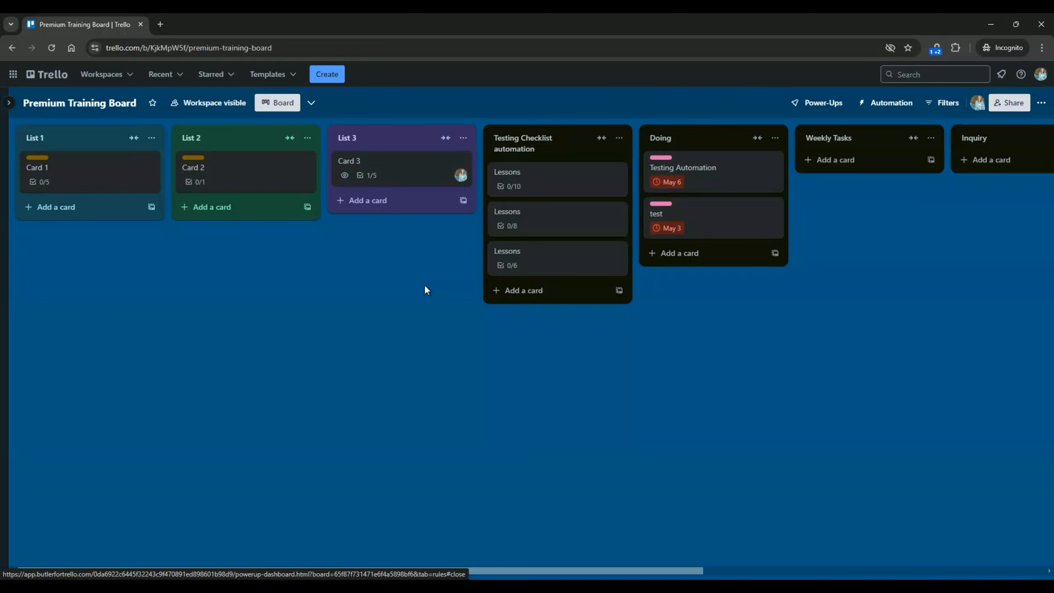
# Add a card named 'Test Card 1' to the Weekly Tasks list.
pyautogui.hscroll(2, 424, 289)
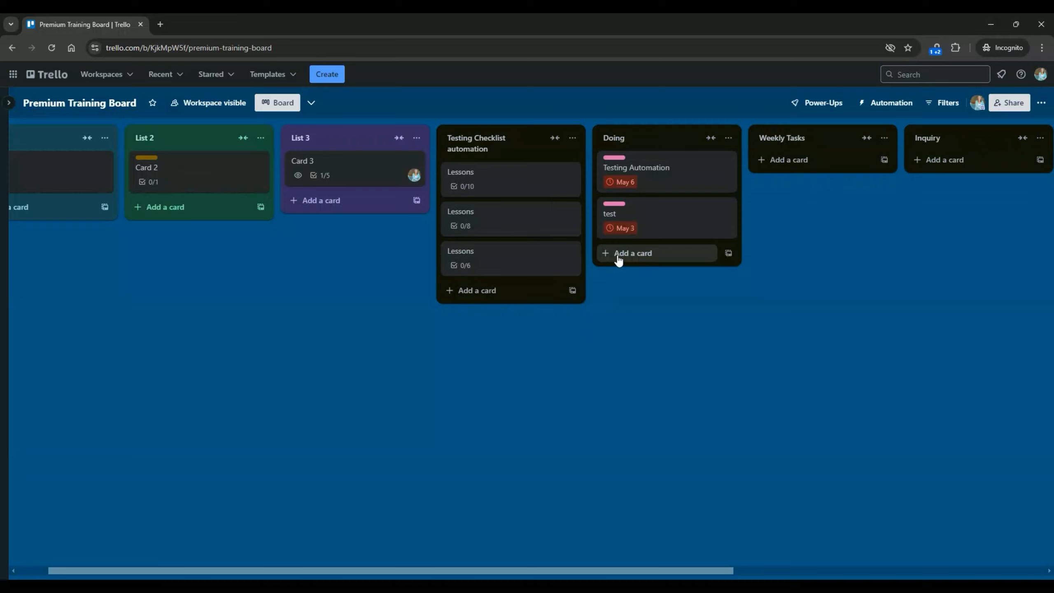
pyautogui.click(796, 167)
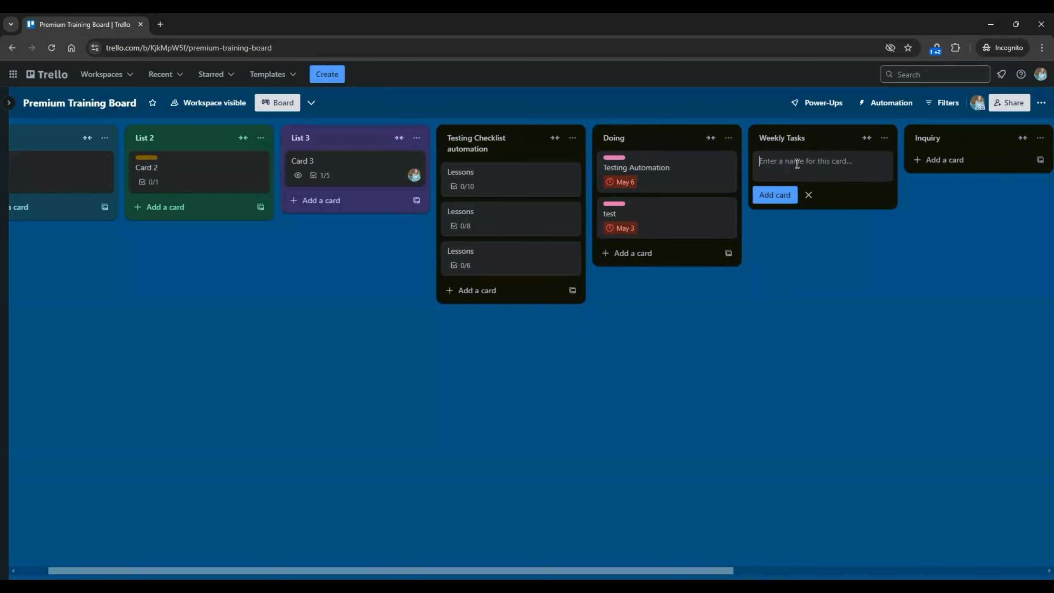
pyautogui.write('Test Card 1')
pyautogui.press('Return')
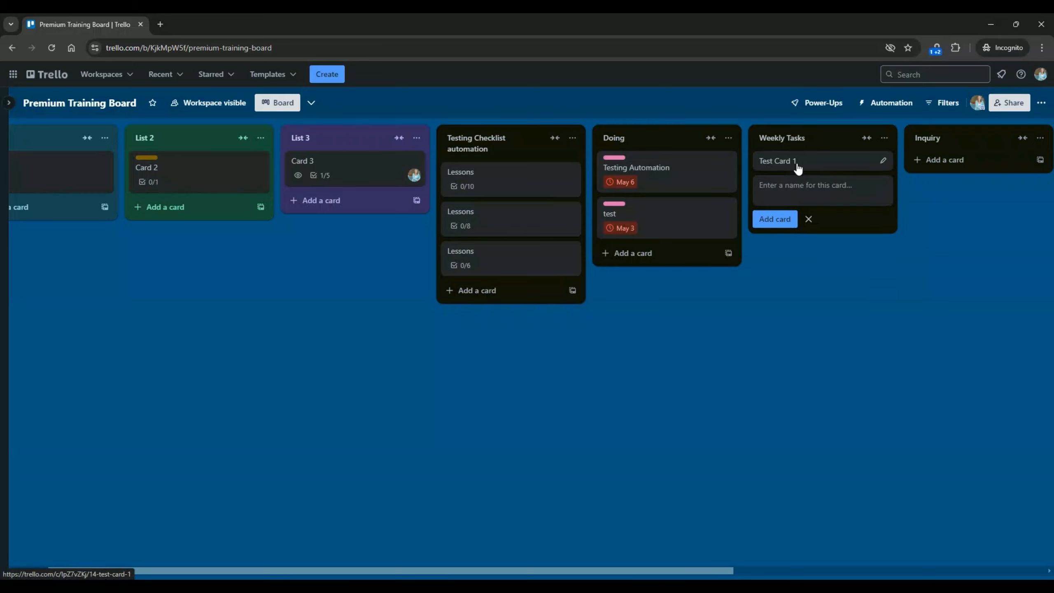
pyautogui.press('Escape')
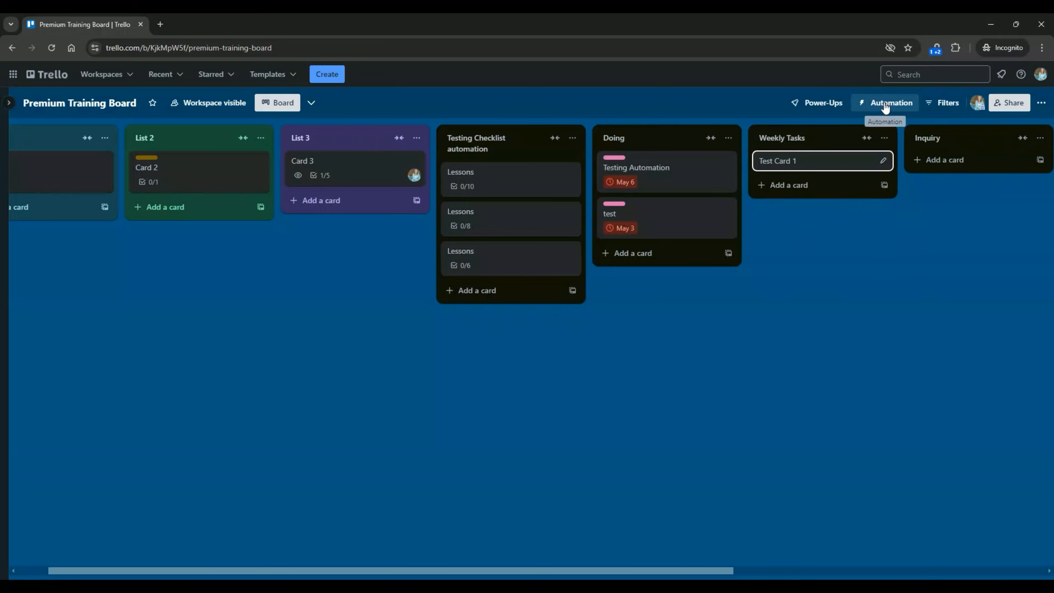
# Start a new automation under Automation > Rules > Scheduled and bring up its trigger options.
pyautogui.click(885, 105)
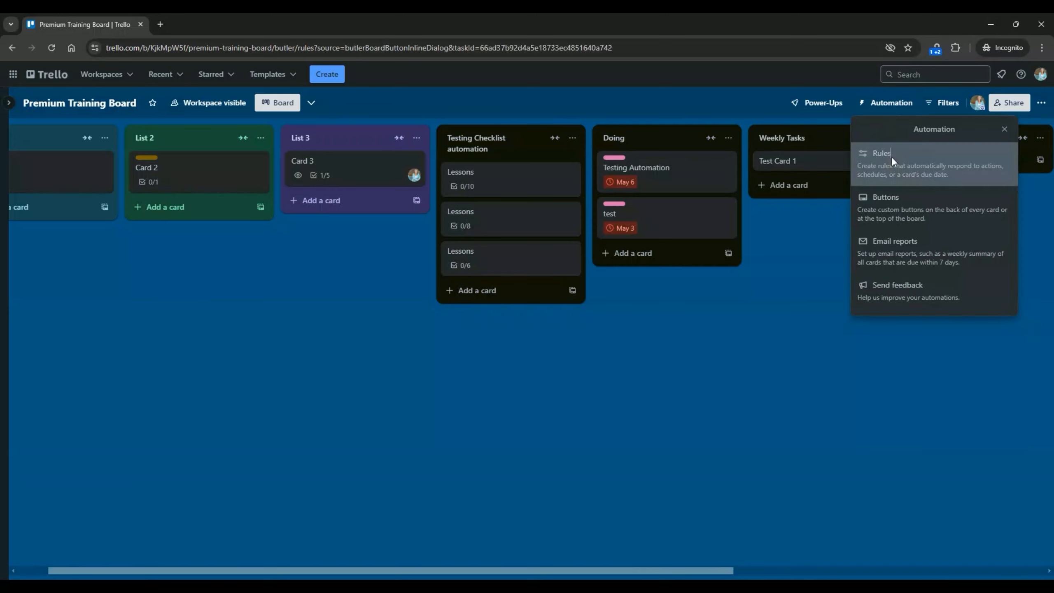
pyautogui.click(891, 157)
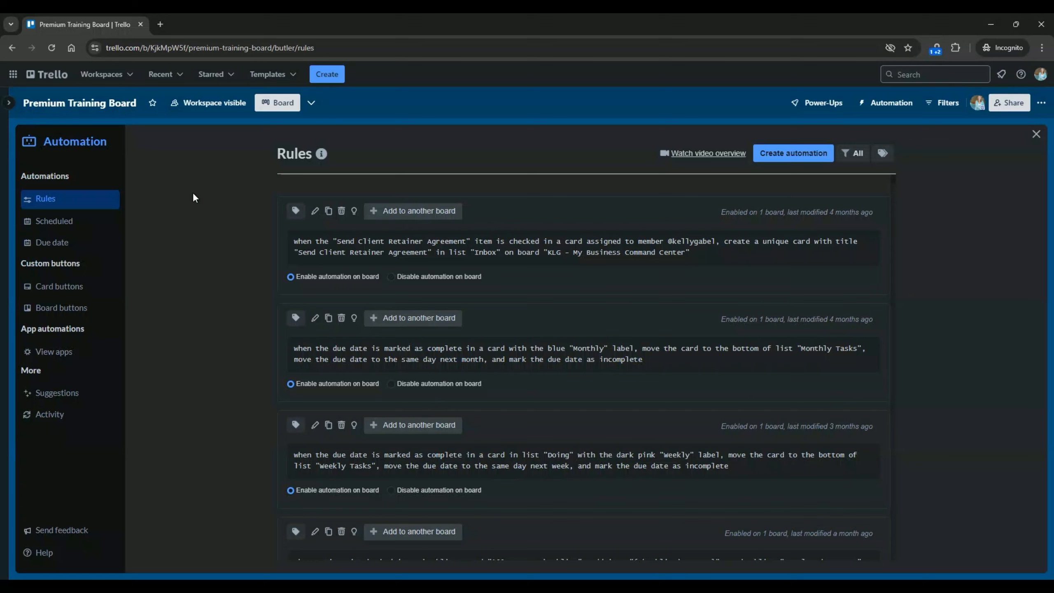
pyautogui.click(68, 224)
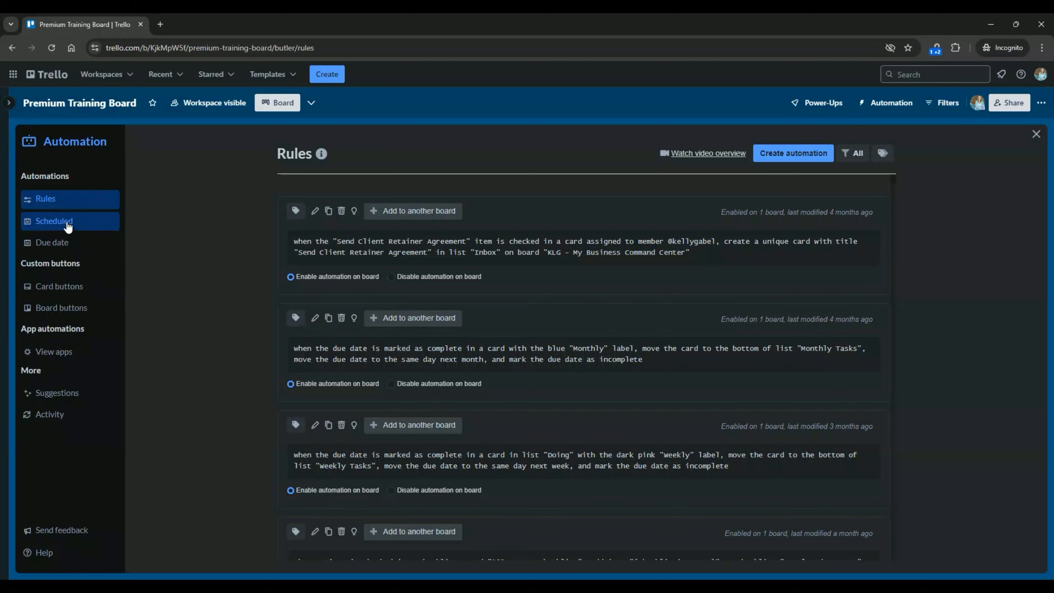
pyautogui.click(40, 223)
pyautogui.click(791, 161)
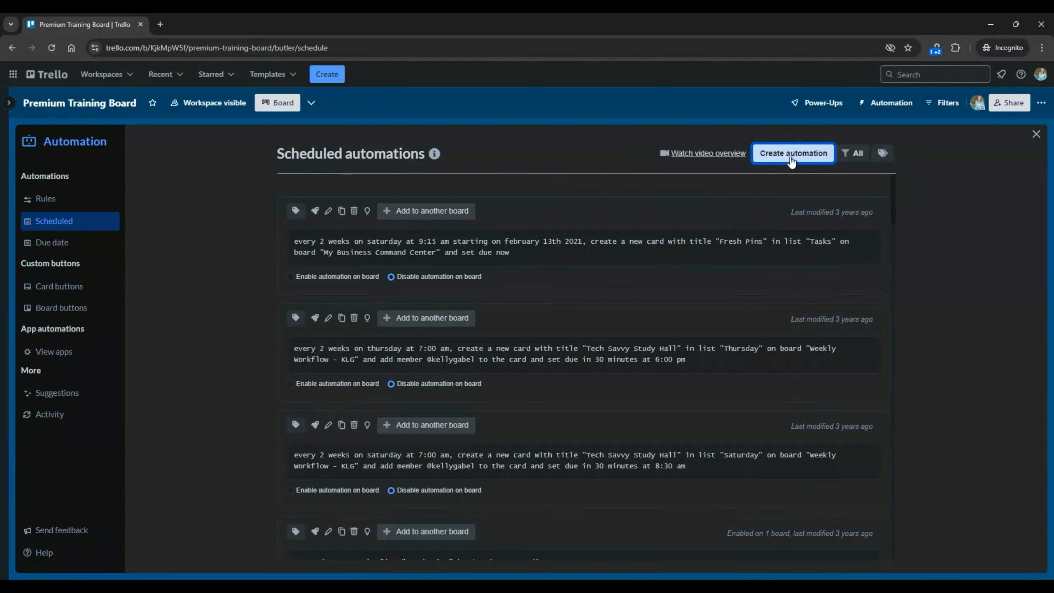
pyautogui.click(616, 257)
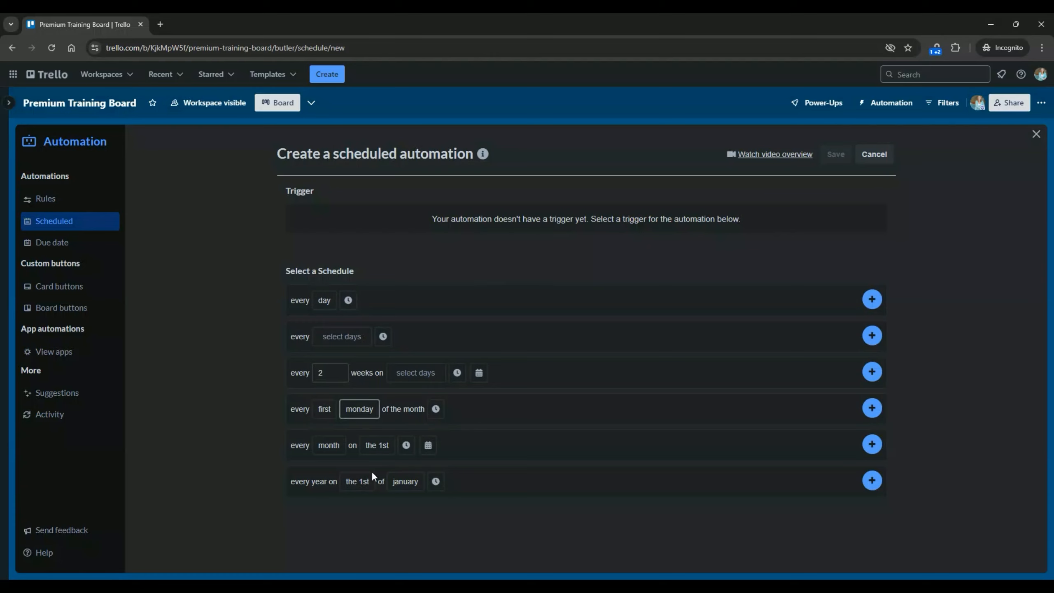
# Add an 'every monday at 1:00 am' trigger, then show the Move Cards actions.
pyautogui.click(338, 336)
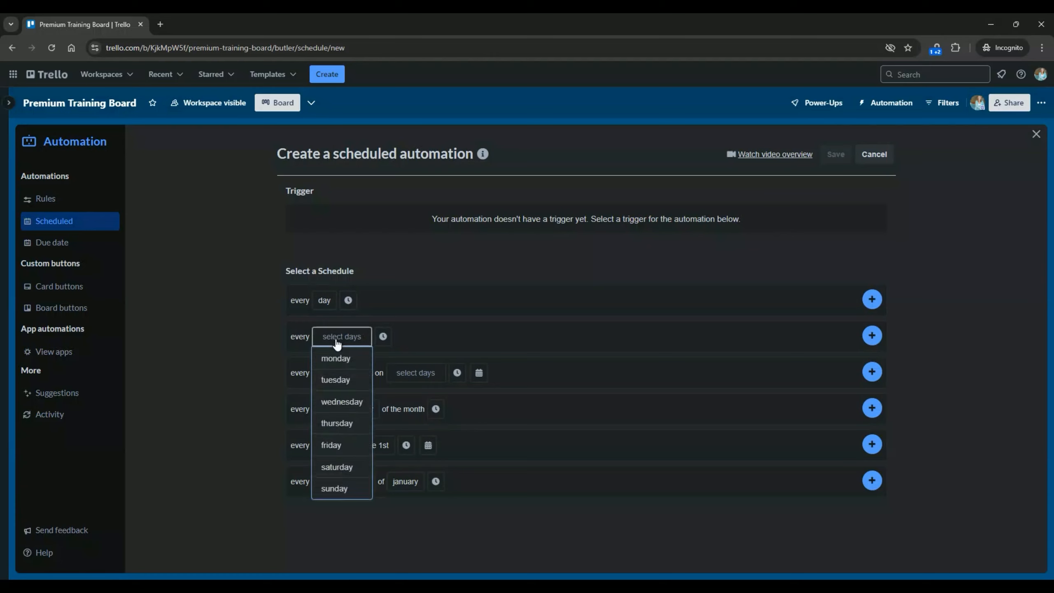
pyautogui.click(335, 359)
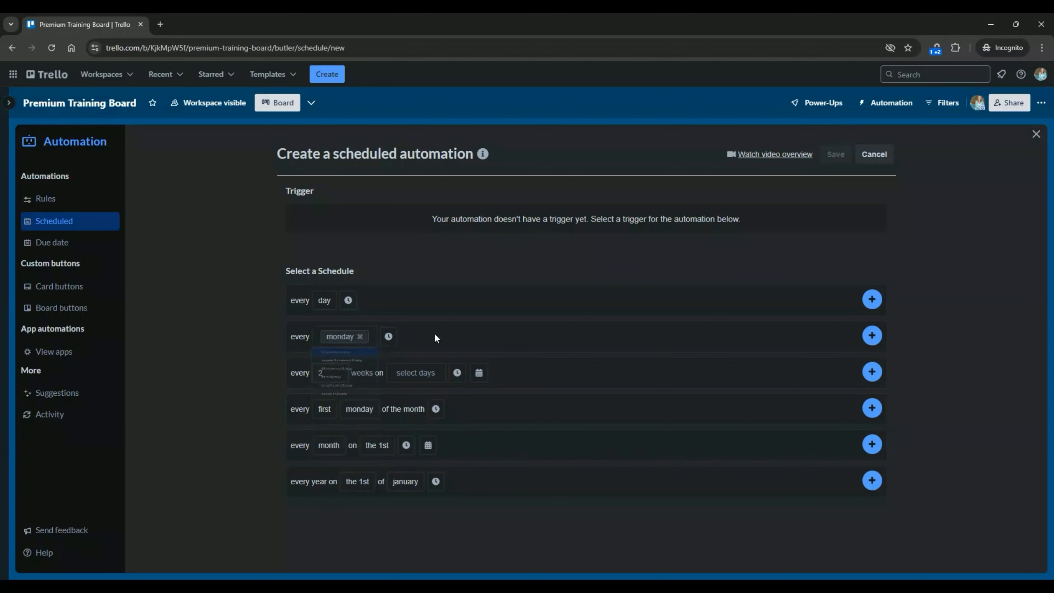
pyautogui.click(387, 337)
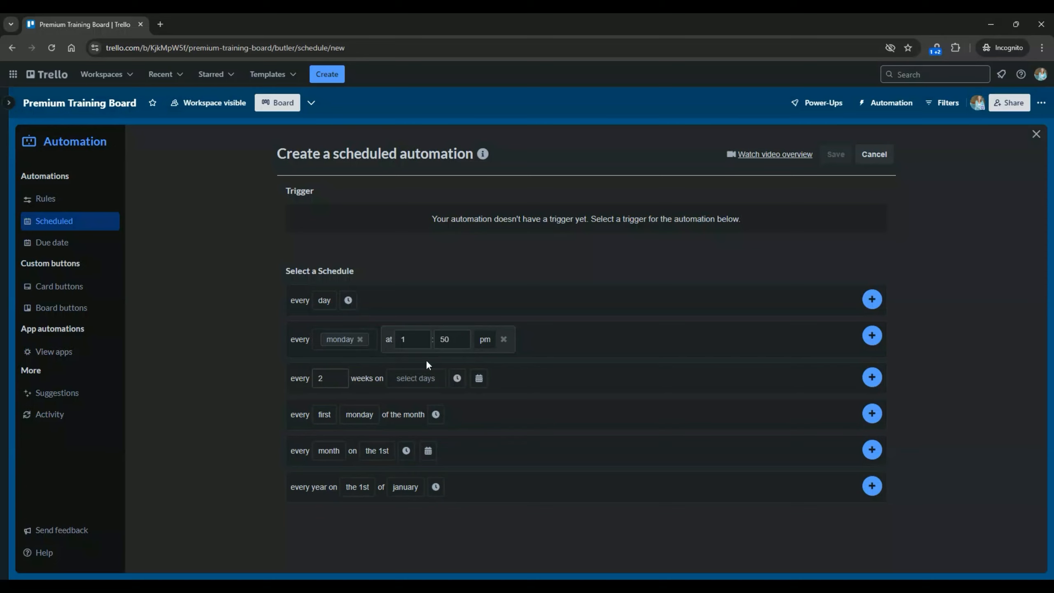
pyautogui.click(446, 339)
pyautogui.click(483, 338)
pyautogui.click(486, 359)
pyautogui.click(540, 337)
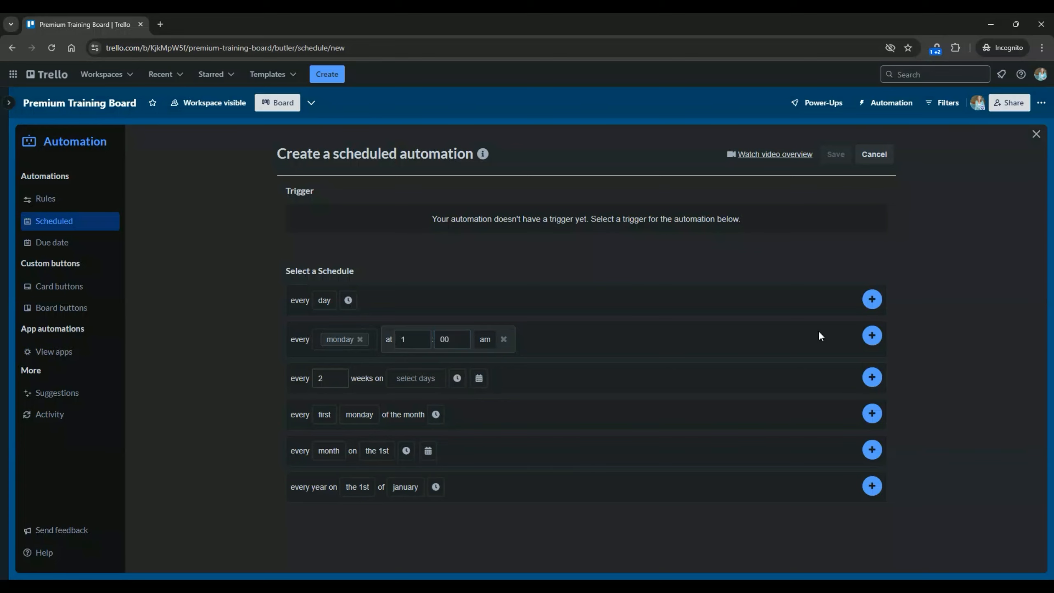
pyautogui.click(872, 336)
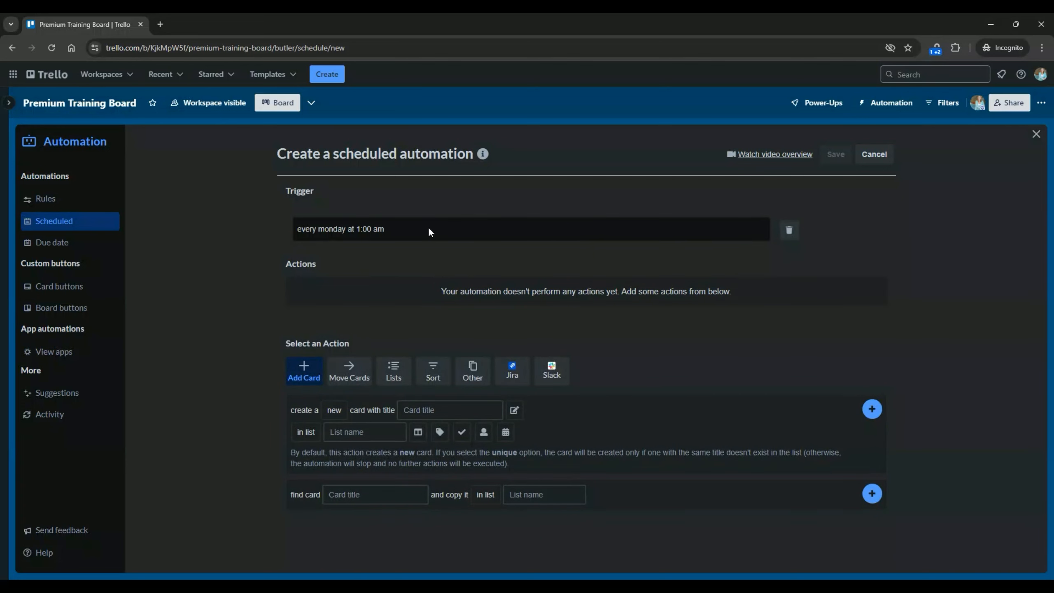
pyautogui.click(352, 379)
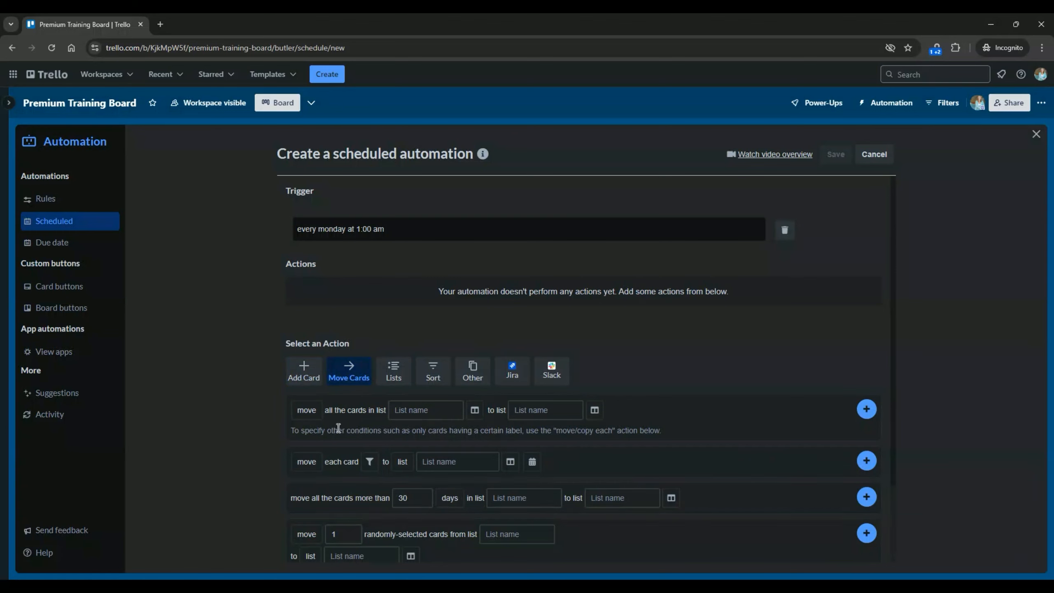
# Add an action moving all cards from Weekly Tasks to Doing, then save the automation.
pyautogui.click(436, 410)
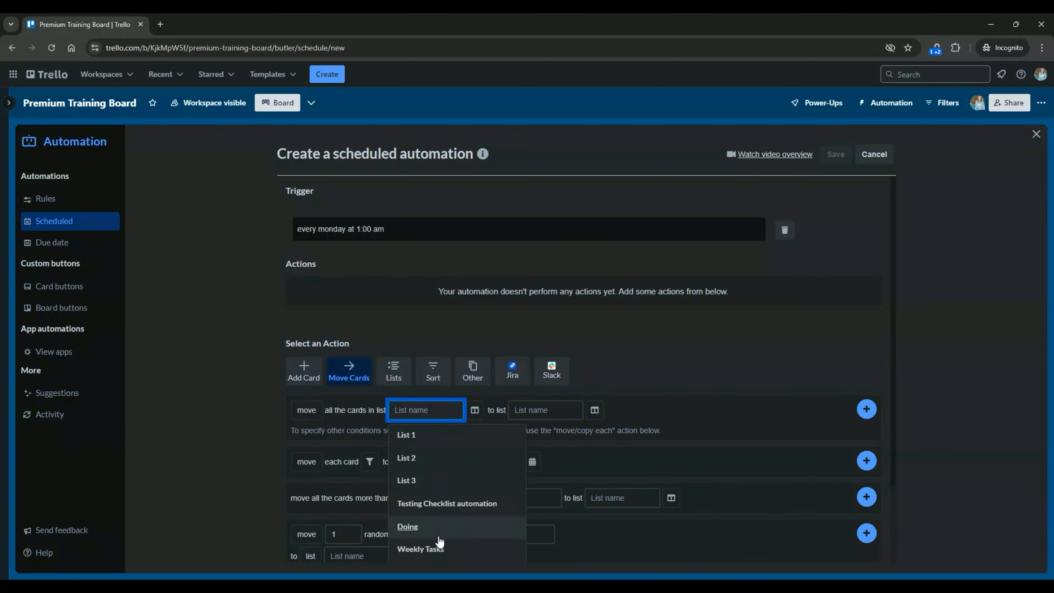
pyautogui.click(418, 548)
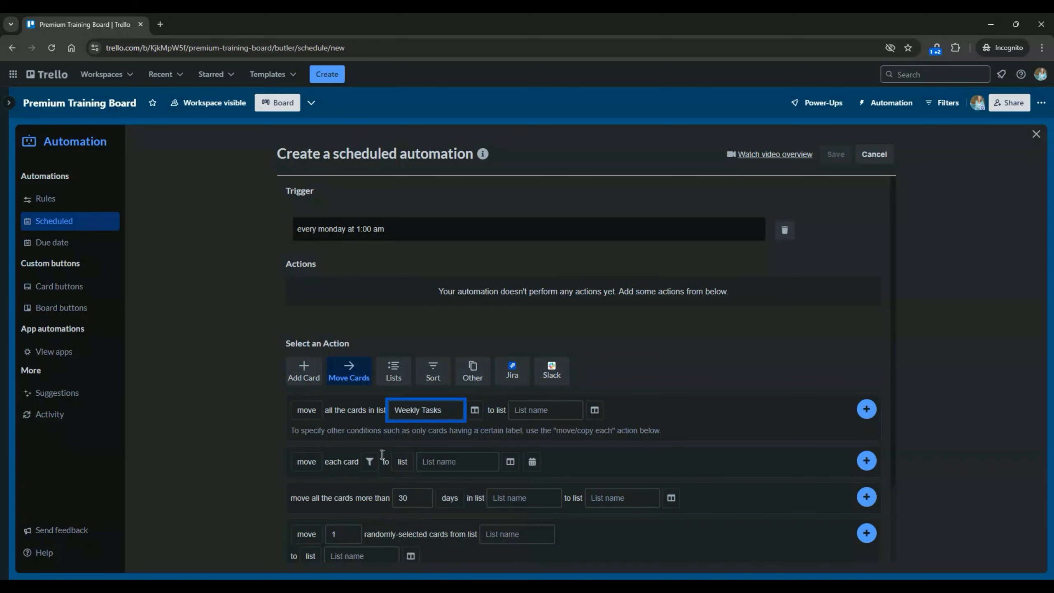
pyautogui.click(551, 413)
pyautogui.click(533, 525)
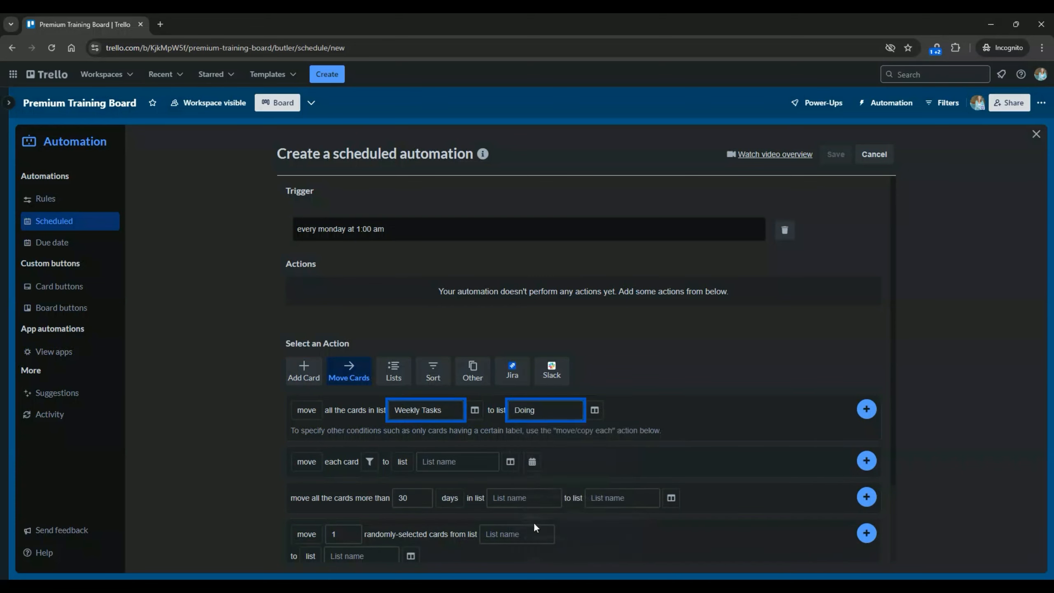
pyautogui.click(866, 409)
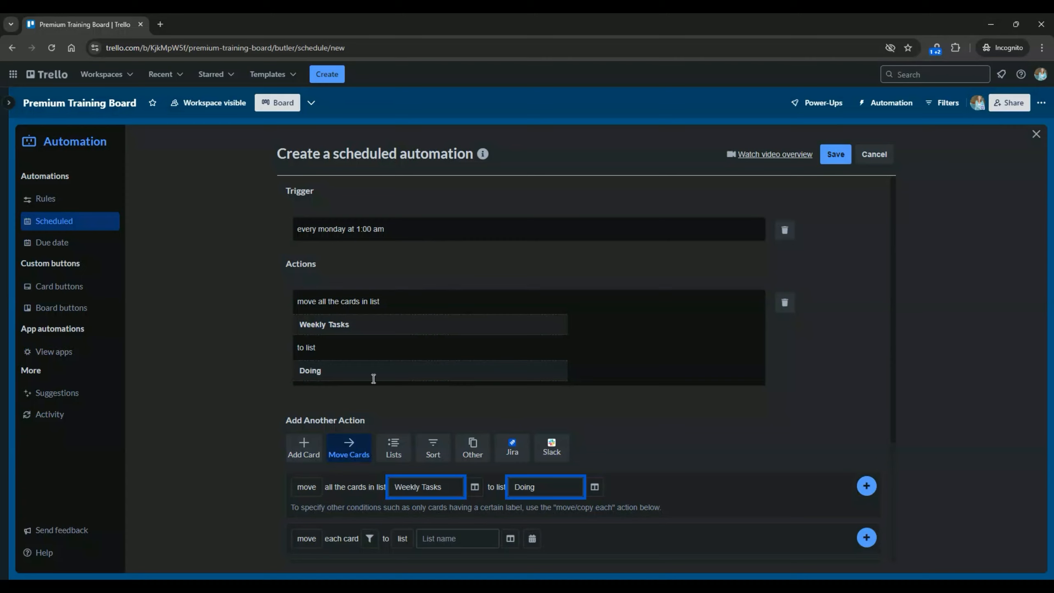
pyautogui.click(832, 157)
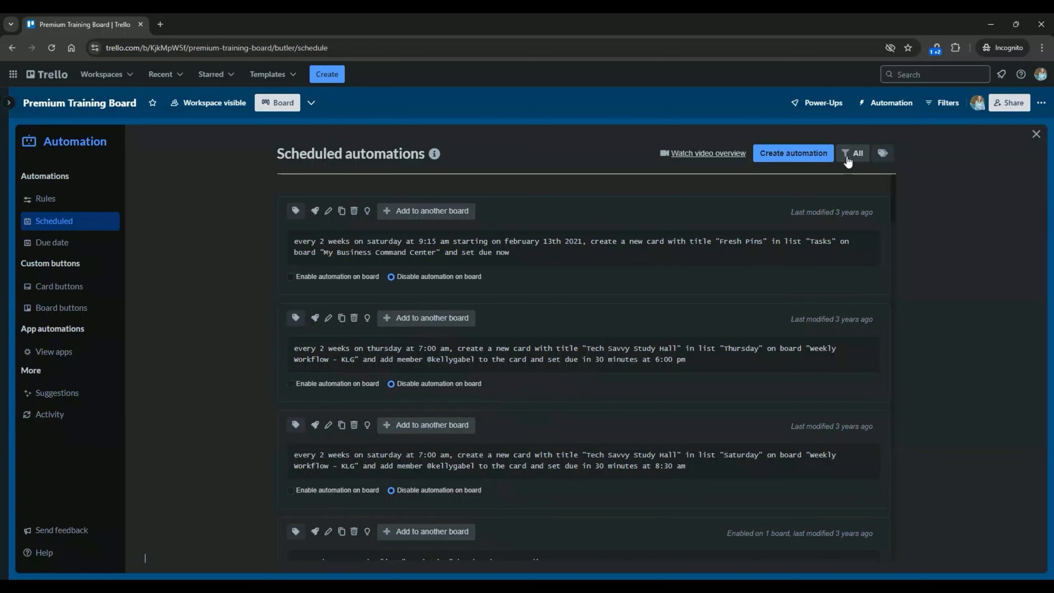
pyautogui.click(847, 162)
# Filter to Enabled automations, run the new automation now, then close the Automation page.
pyautogui.click(849, 206)
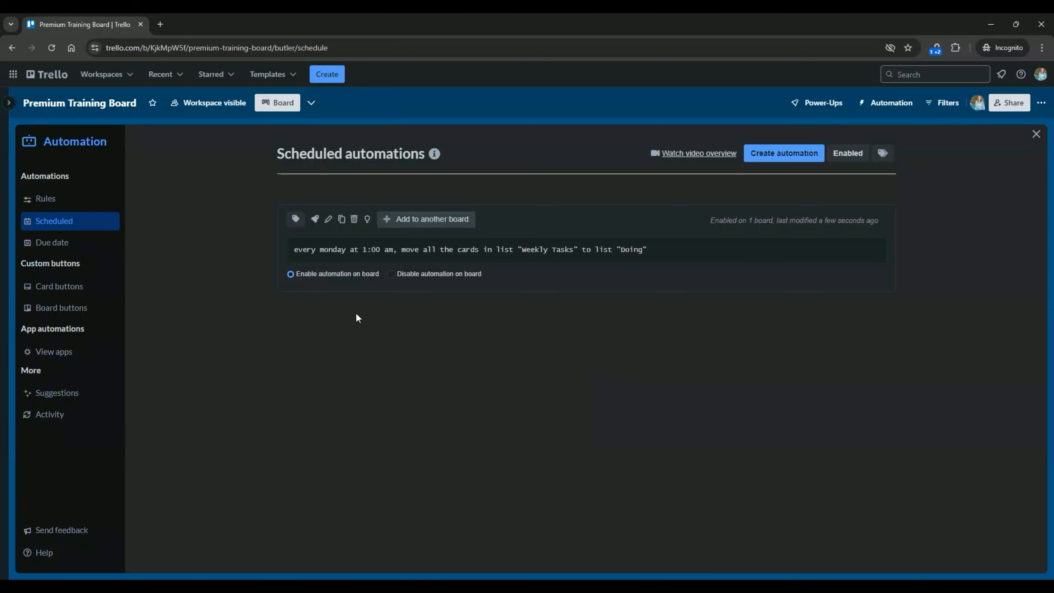
pyautogui.click(314, 220)
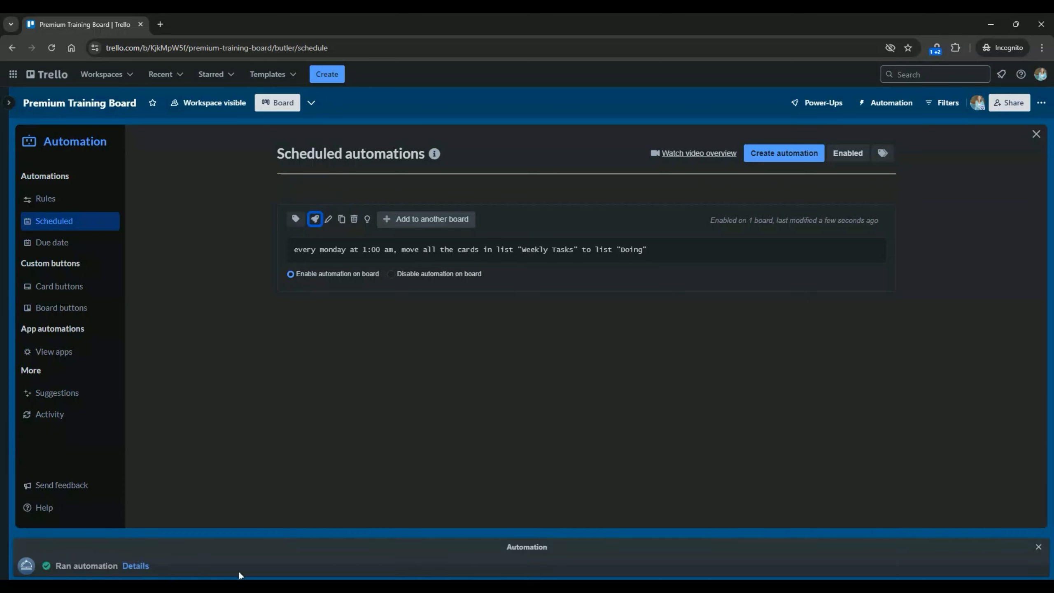
pyautogui.click(1035, 135)
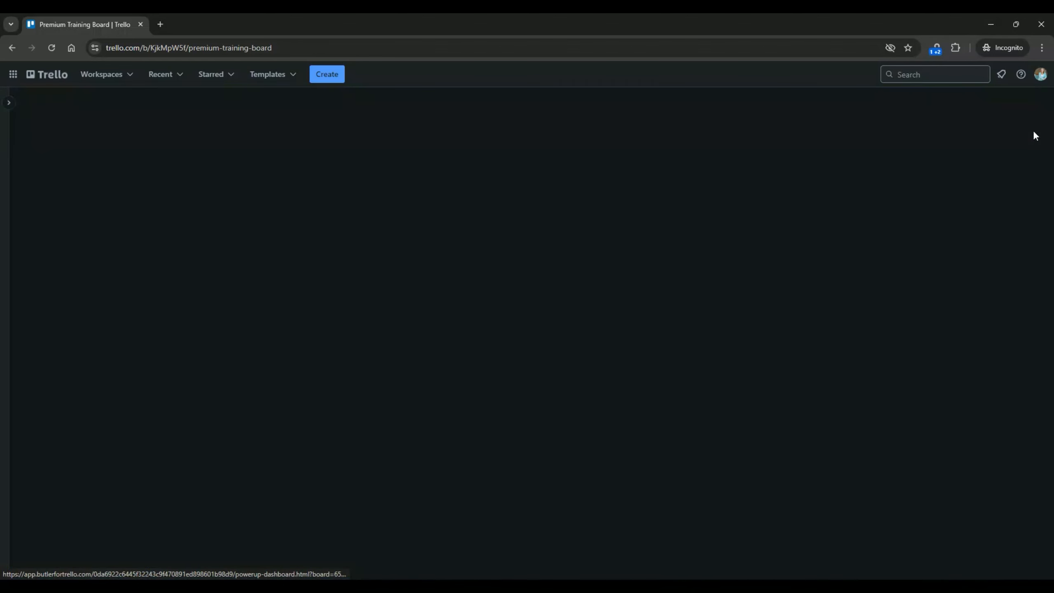
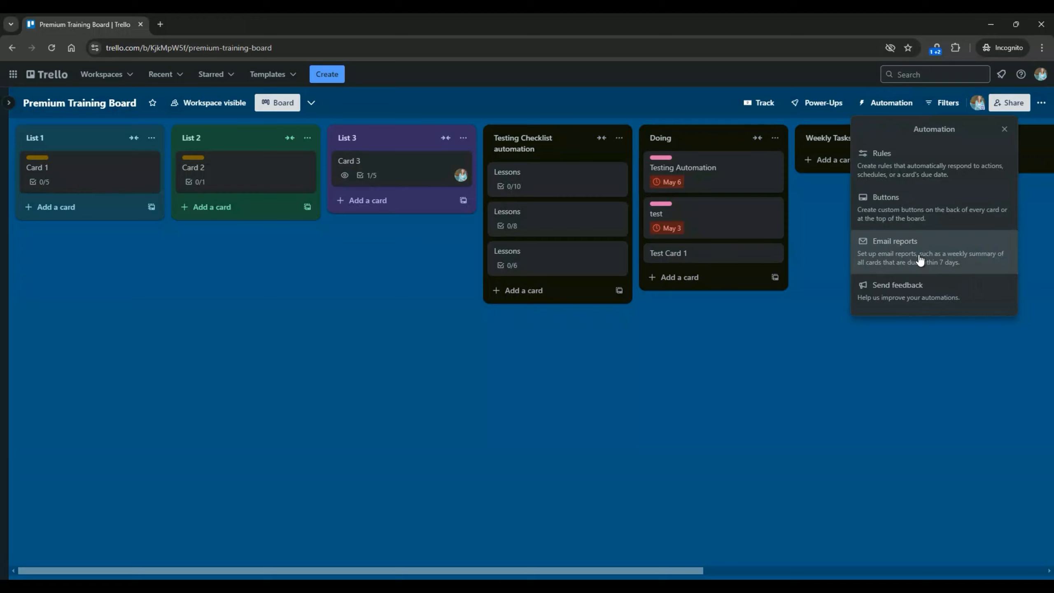
# Create a new automation with the trigger 'when a card is moved into list Doing'.
pyautogui.click(889, 176)
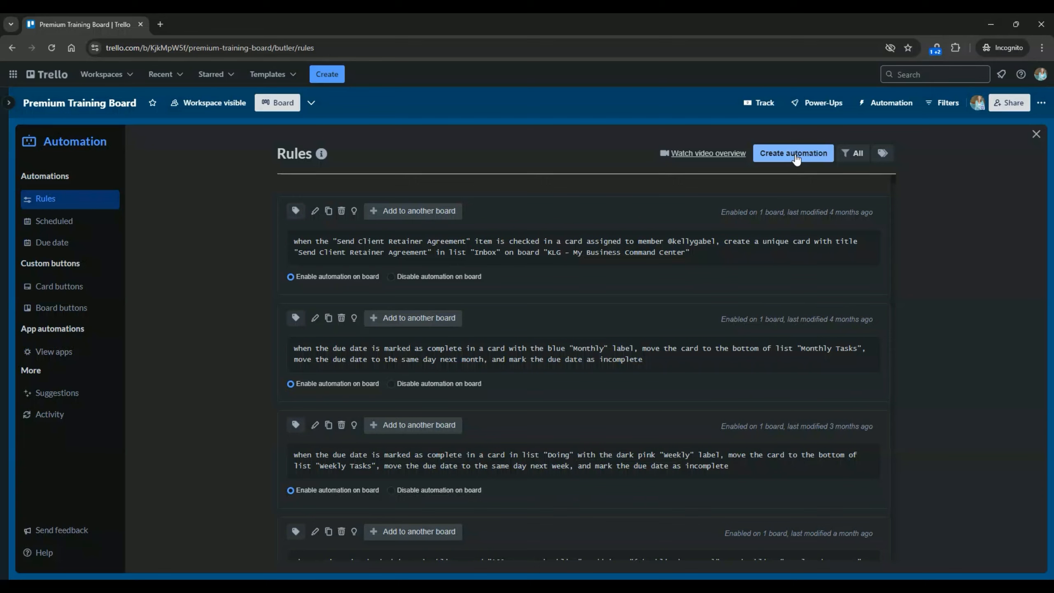
pyautogui.click(795, 159)
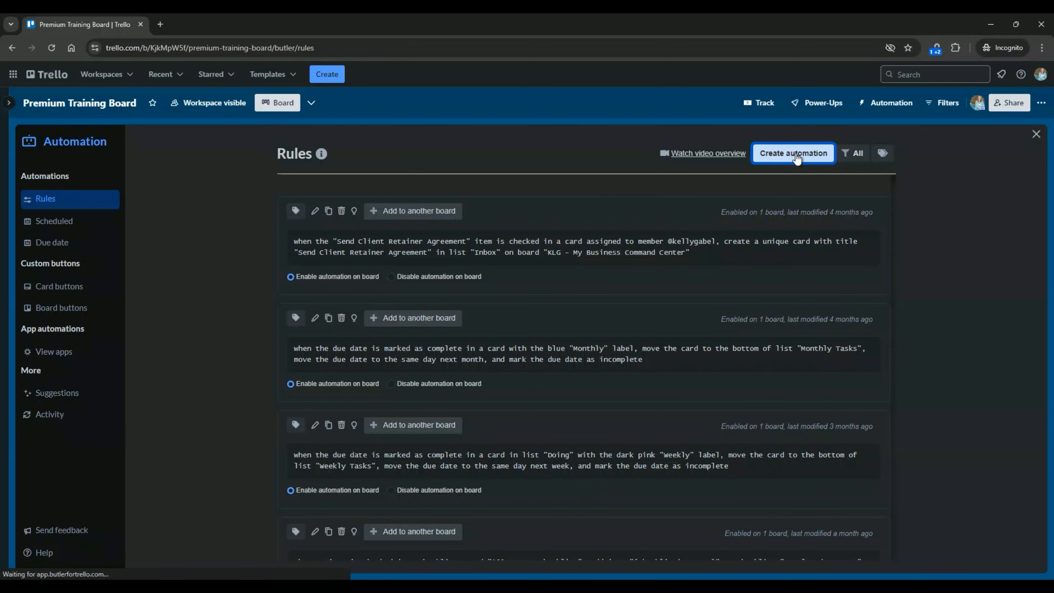
pyautogui.click(508, 286)
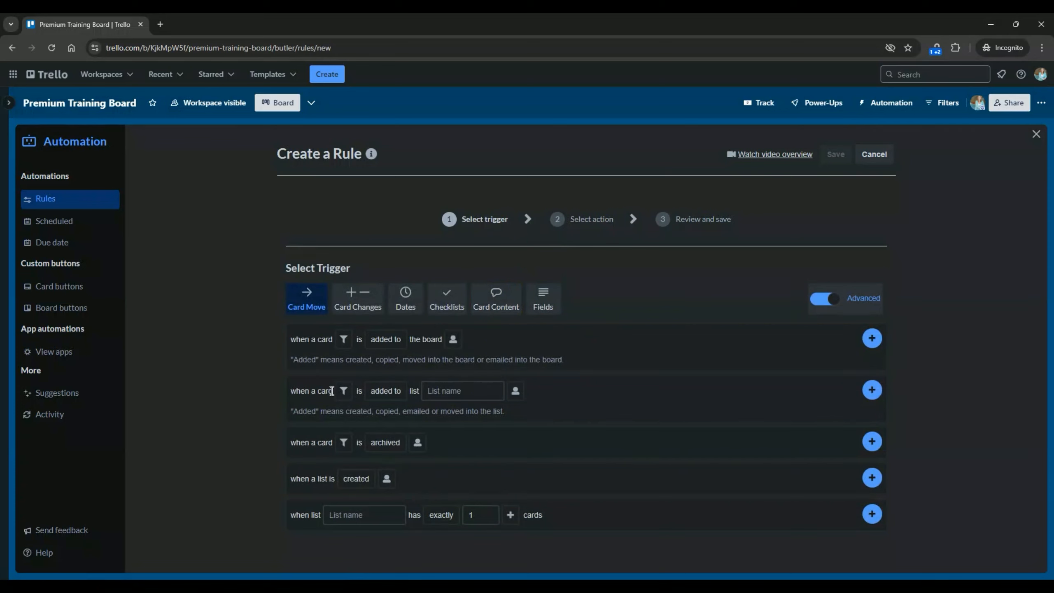
pyautogui.click(385, 390)
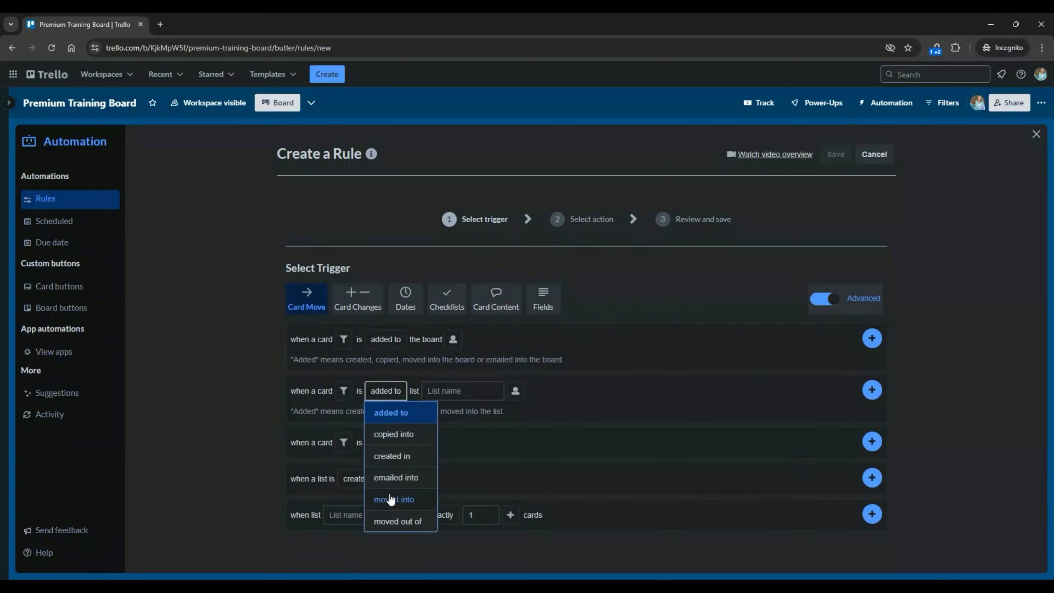
pyautogui.click(394, 500)
pyautogui.click(467, 395)
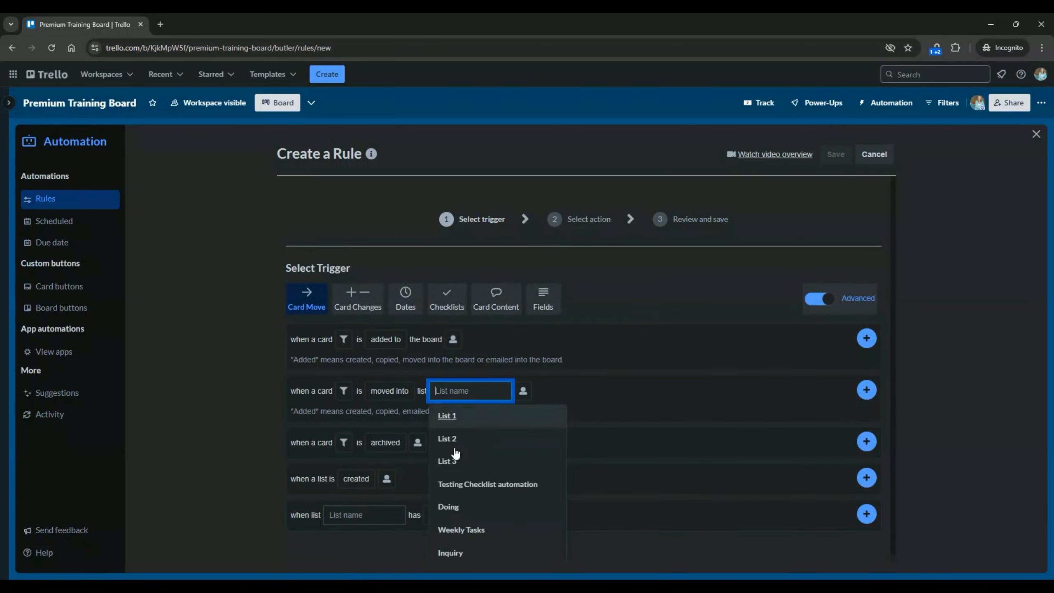
pyautogui.click(458, 503)
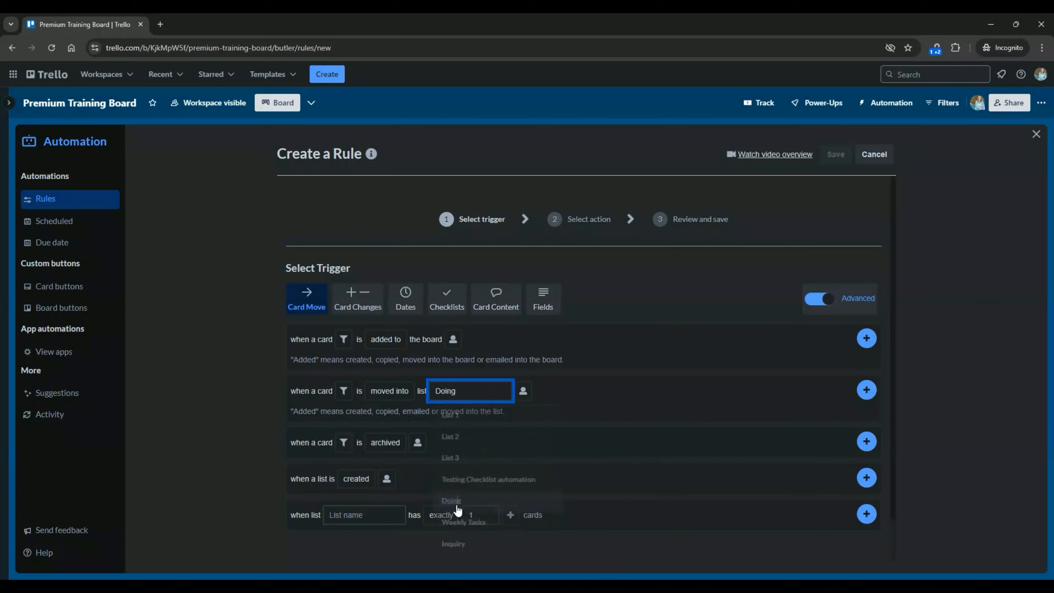
pyautogui.click(871, 391)
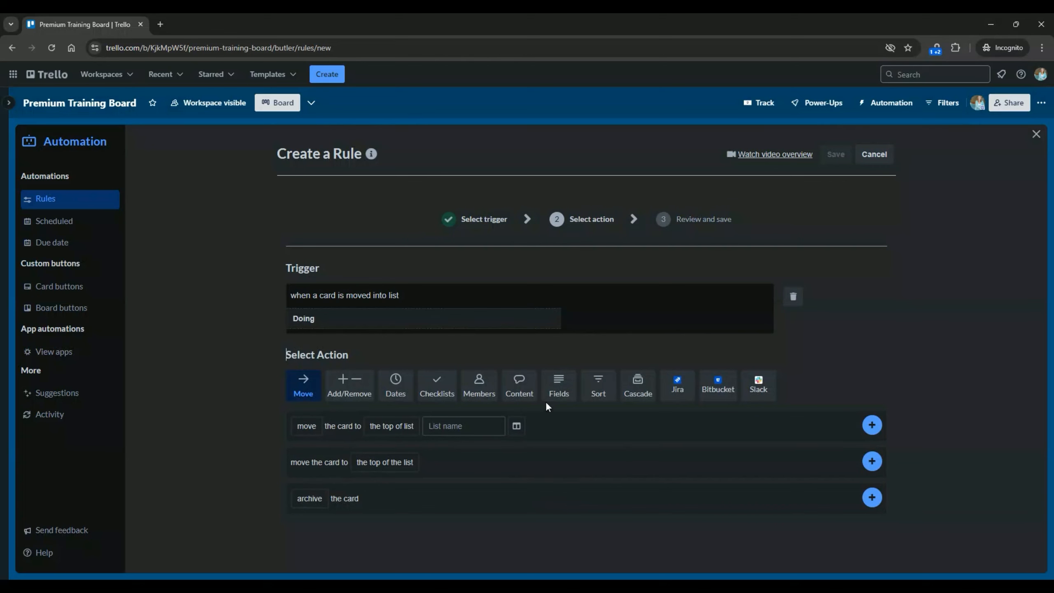
# Add an email notification action and enter the recipient's e-mail address.
pyautogui.click(528, 392)
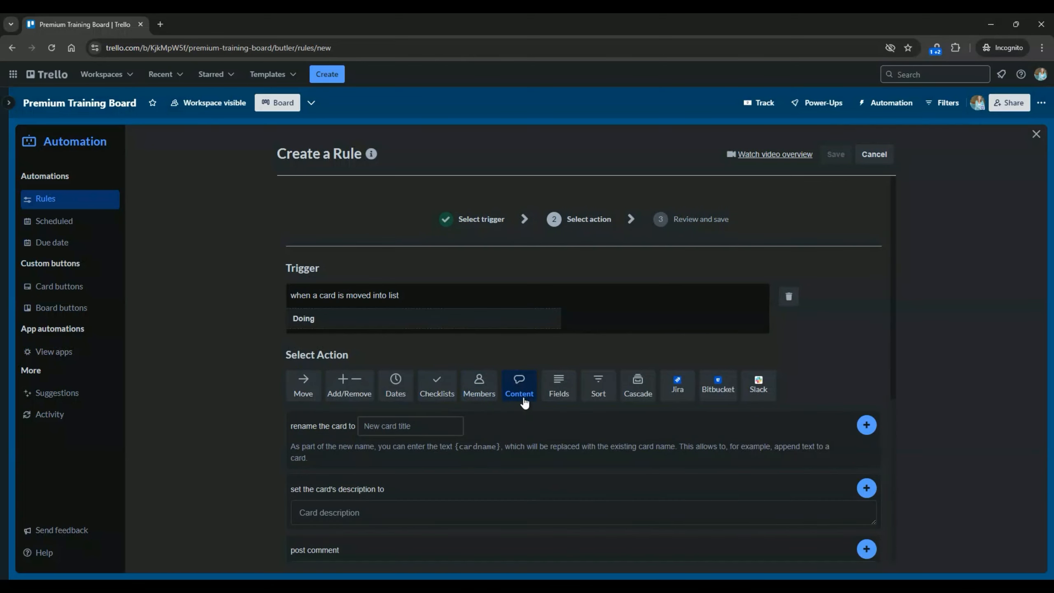
pyautogui.scroll(-4, 533, 410)
pyautogui.scroll(-3, 541, 372)
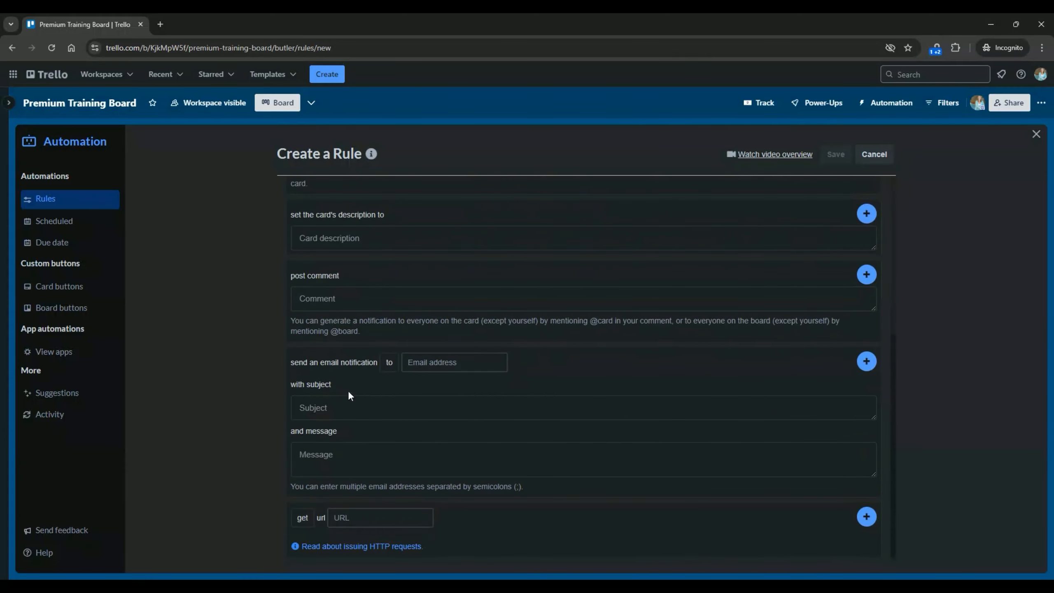
pyautogui.click(449, 365)
pyautogui.click(329, 406)
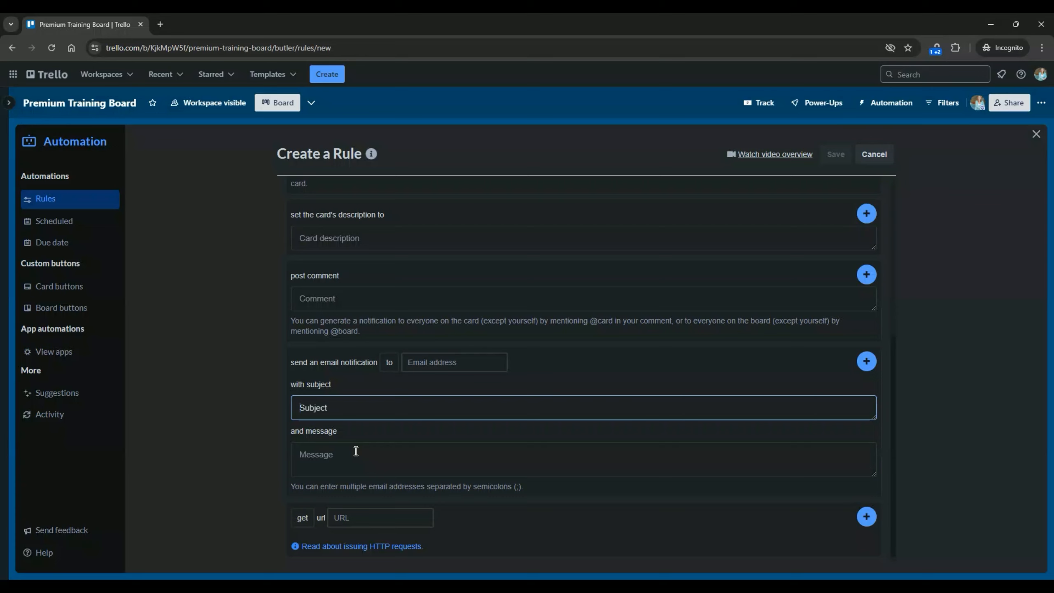
pyautogui.click(454, 361)
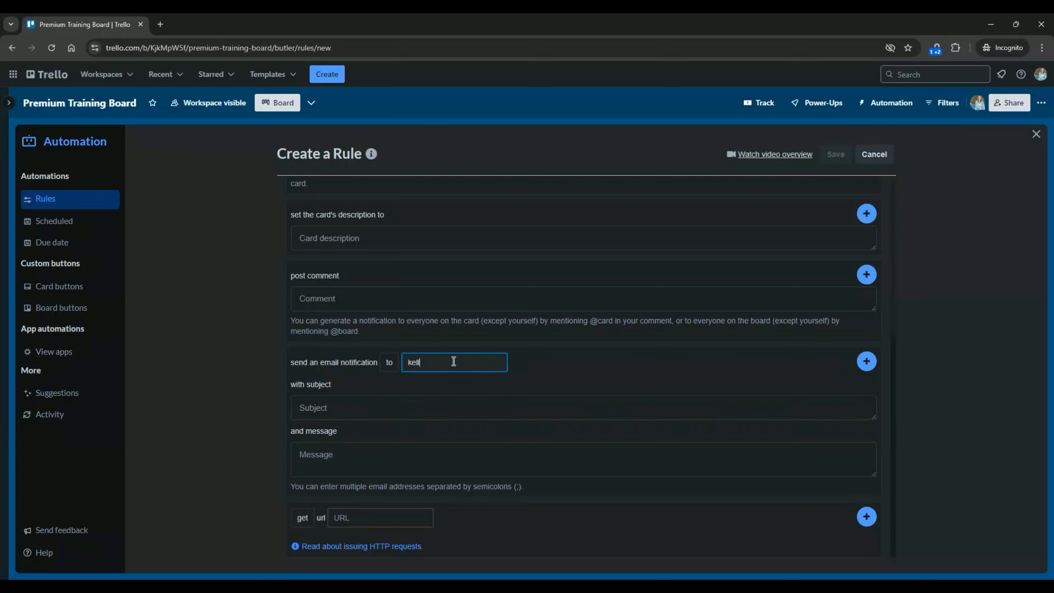
# Set subject 'New item on Doing List' and message 'Testing', then save the rule.
pyautogui.click(374, 402)
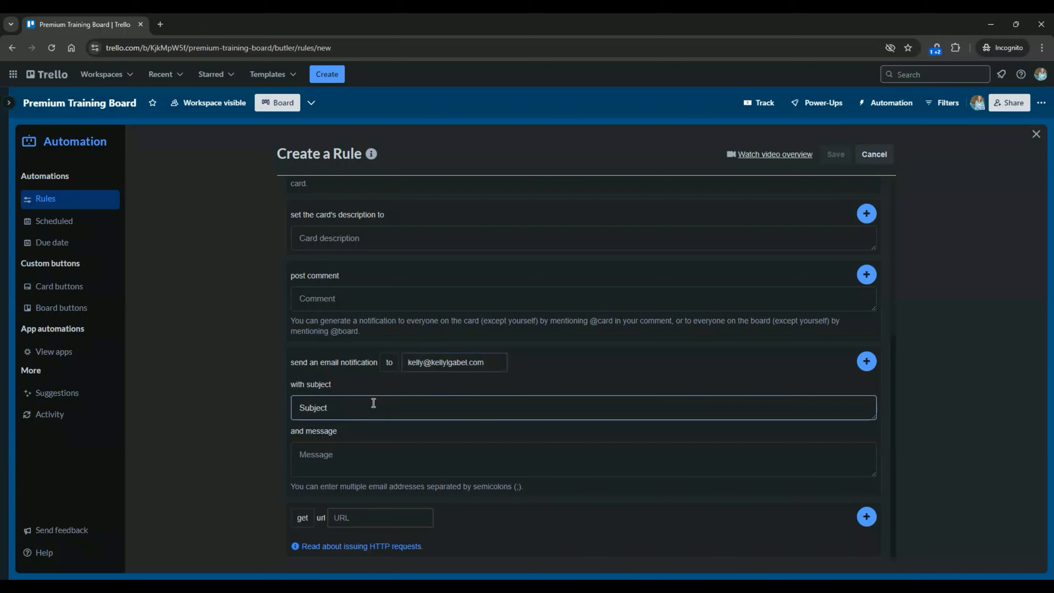
pyautogui.write('New item on Doing List')
pyautogui.click(345, 461)
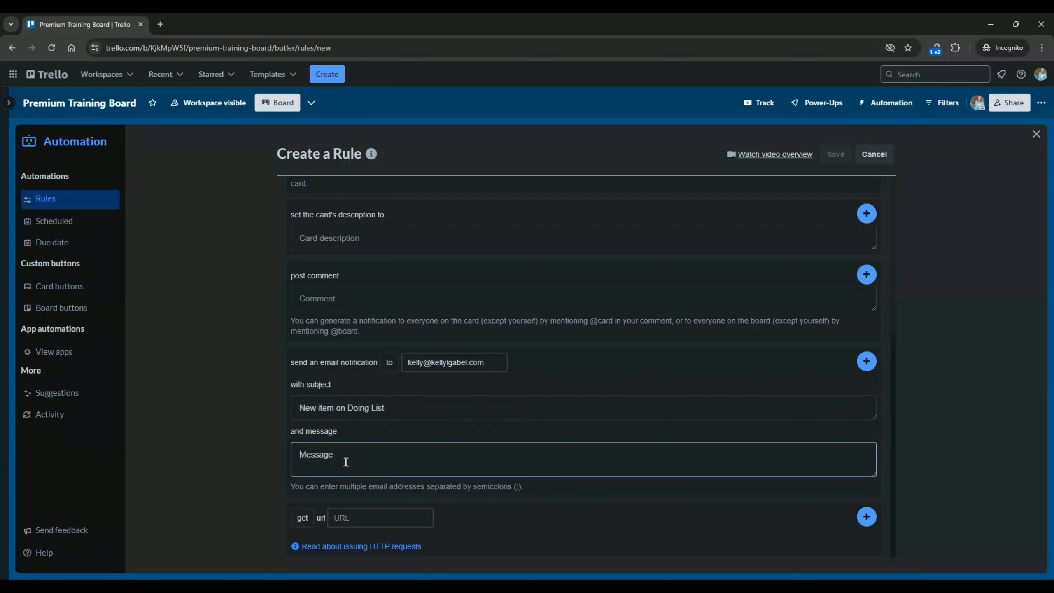
pyautogui.write('Testing')
pyautogui.click(866, 361)
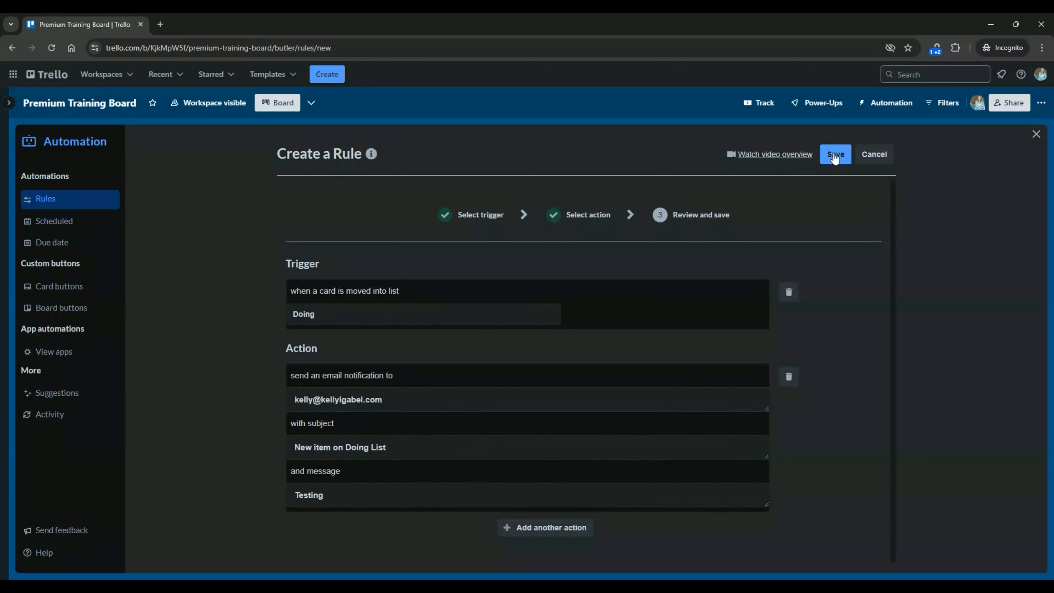
pyautogui.click(834, 156)
pyautogui.click(1035, 135)
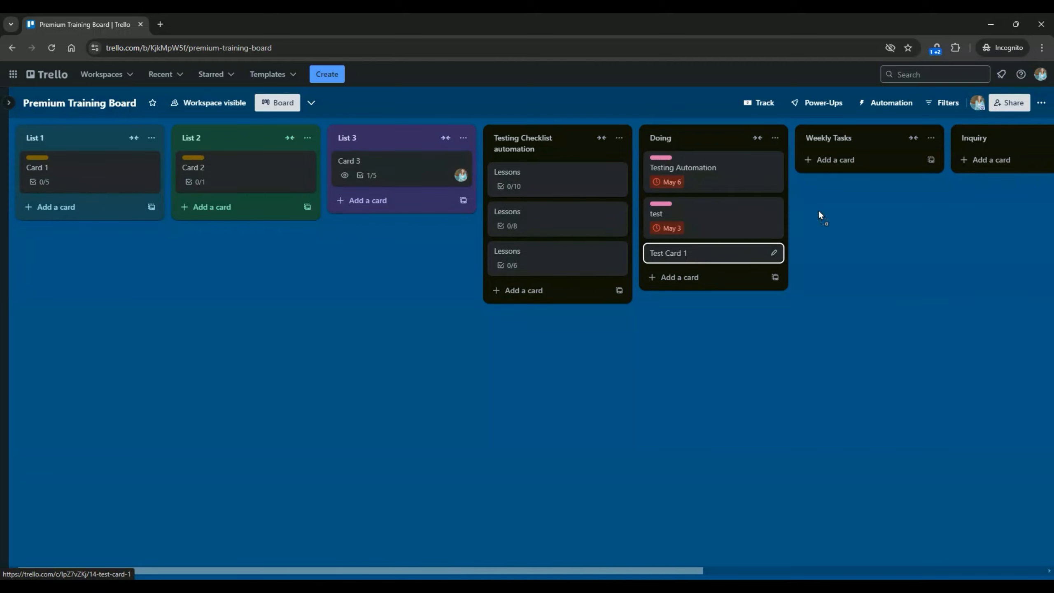
# Drag Test Card 1 from Doing into the Weekly Tasks list and open its details.
pyautogui.moveTo(826, 174); pyautogui.dragTo(826, 172)
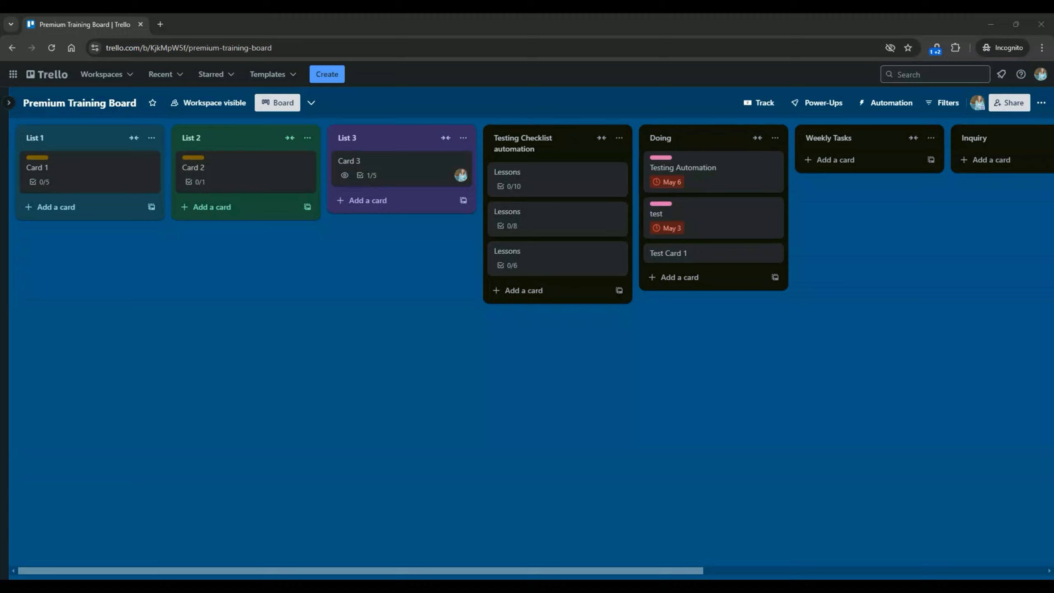
pyautogui.moveTo(698, 254); pyautogui.dragTo(841, 158)
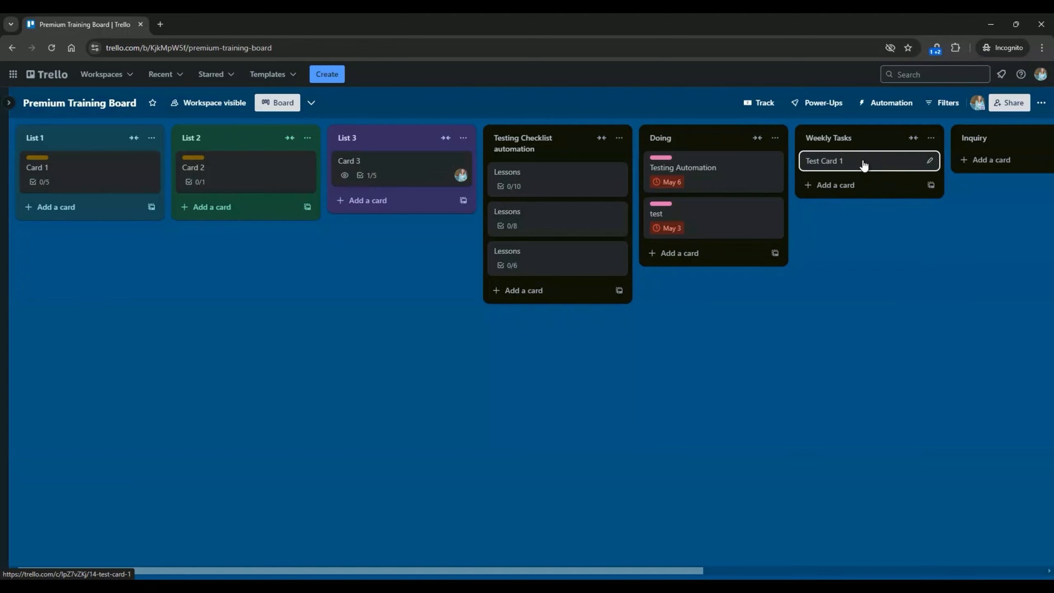
pyautogui.click(863, 165)
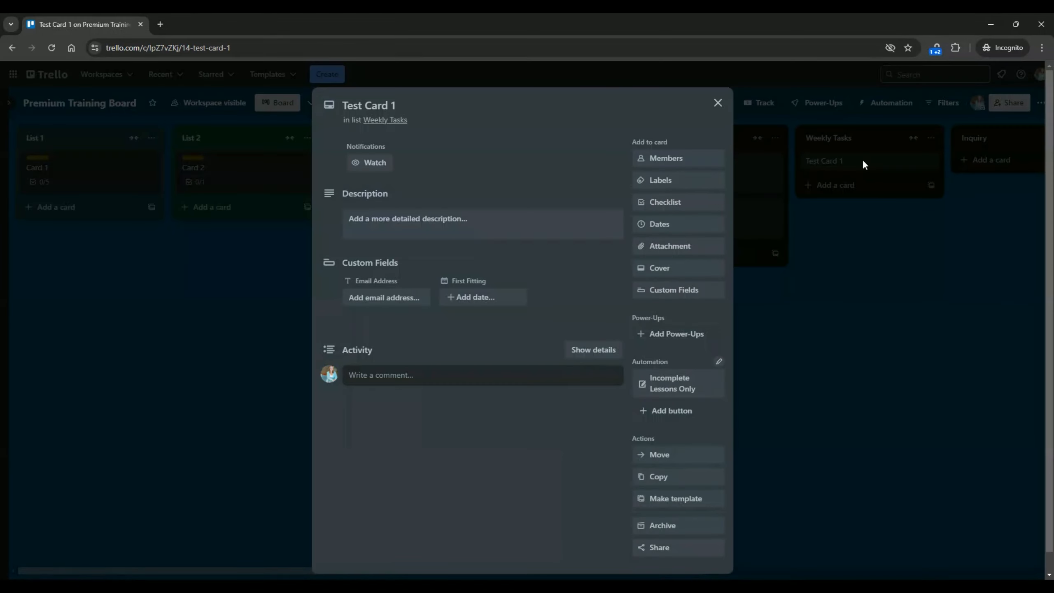
pyautogui.click(649, 225)
pyautogui.click(759, 281)
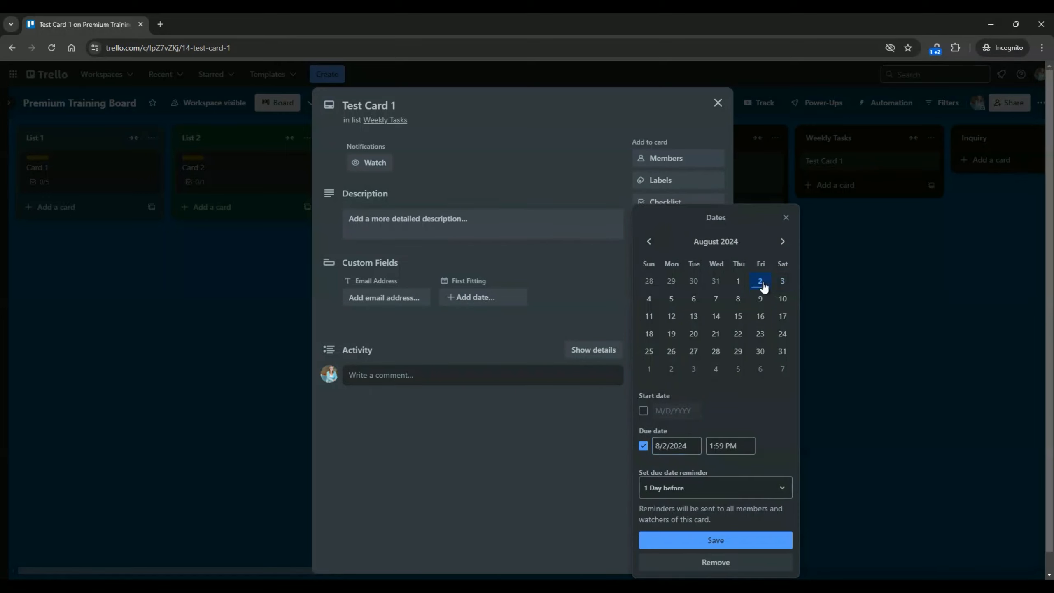
pyautogui.click(716, 540)
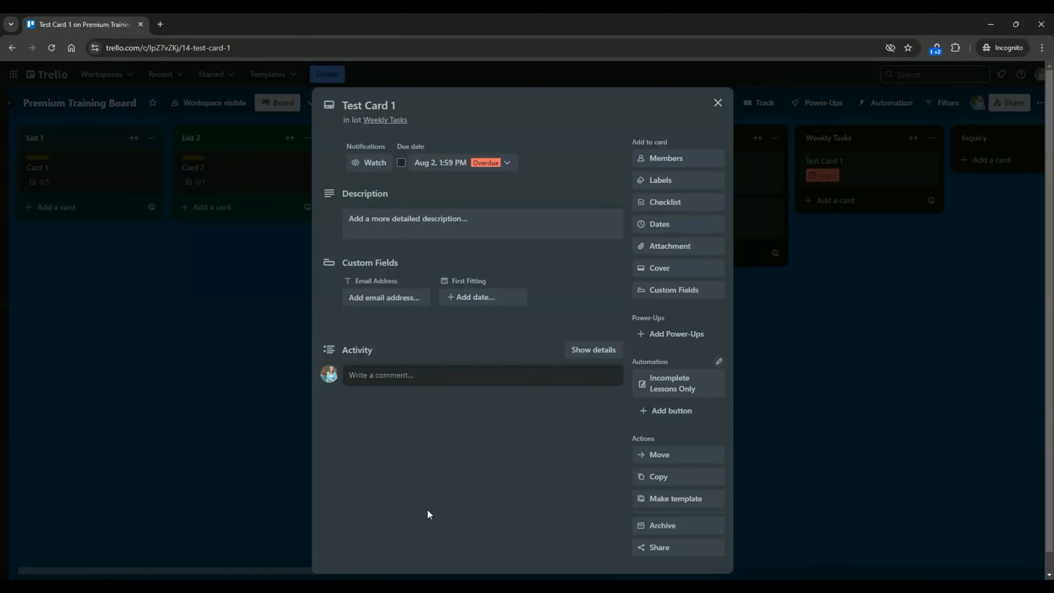
pyautogui.click(507, 162)
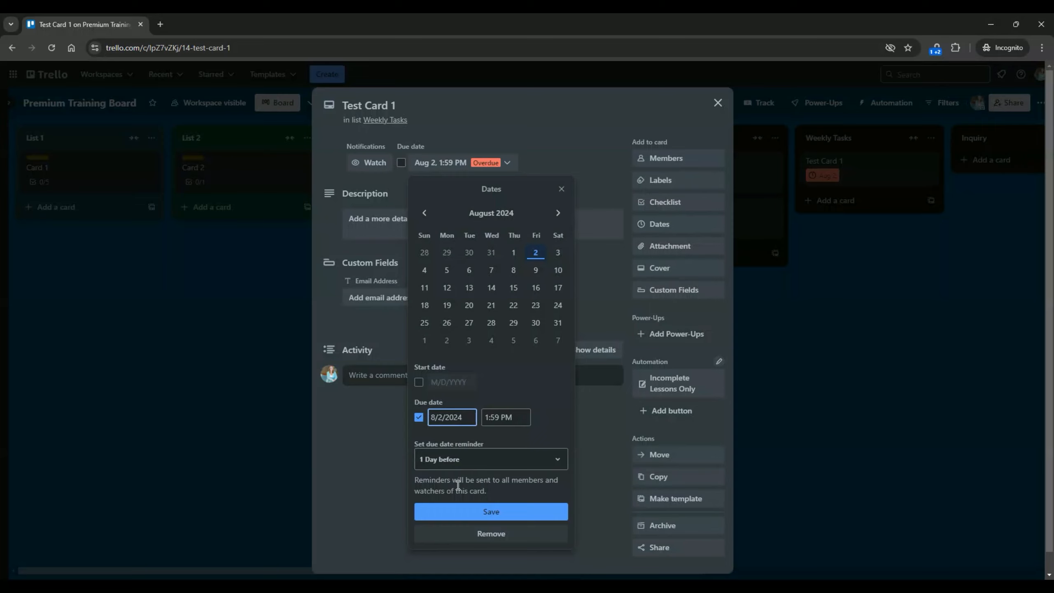
pyautogui.click(474, 512)
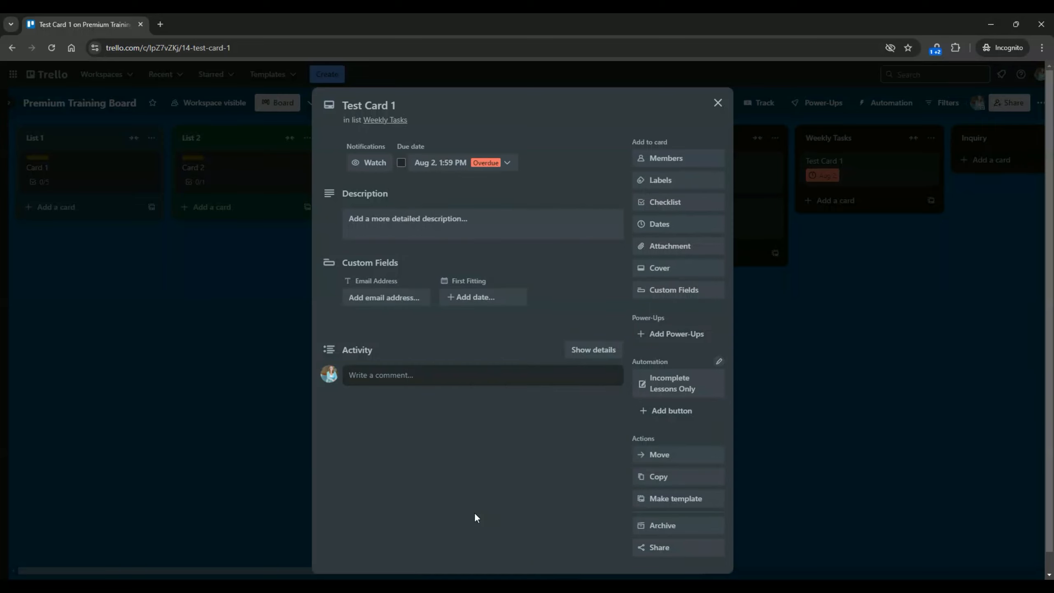
pyautogui.click(906, 372)
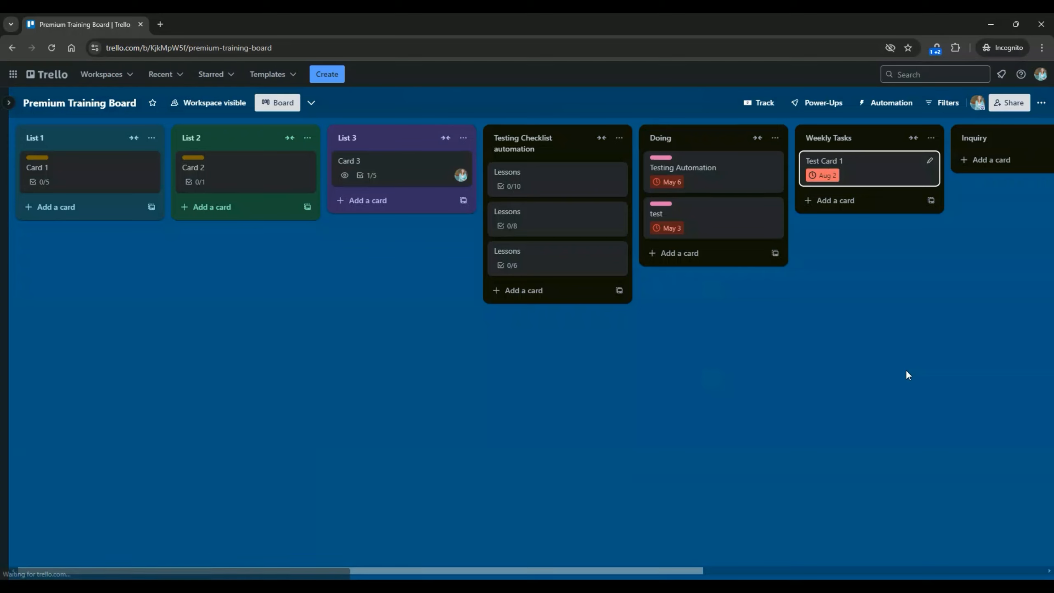
# Start a new rule triggered when a card's due date is marked as complete.
pyautogui.click(888, 105)
pyautogui.click(900, 170)
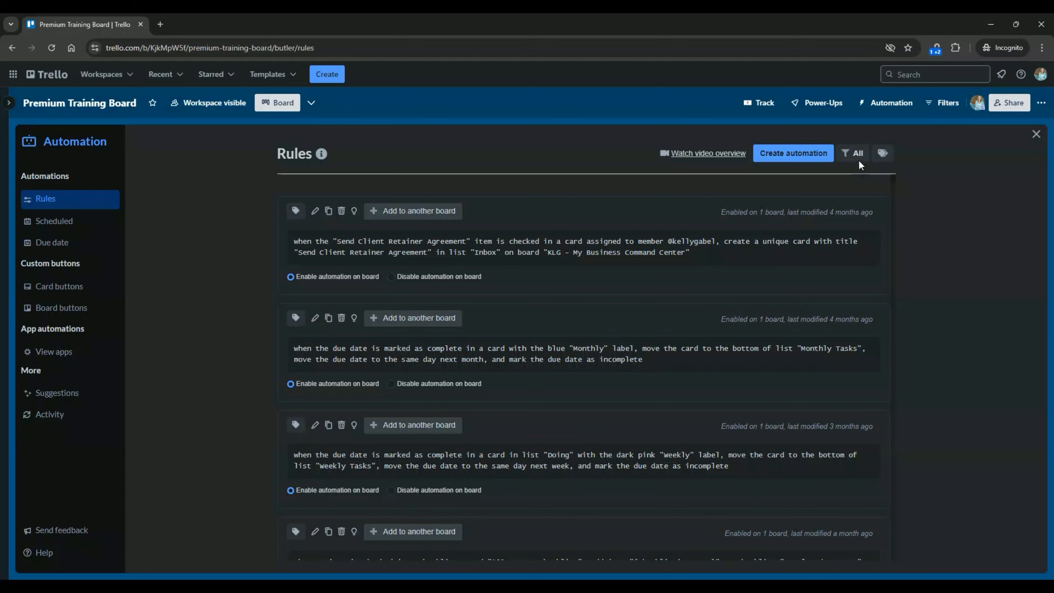
pyautogui.click(812, 157)
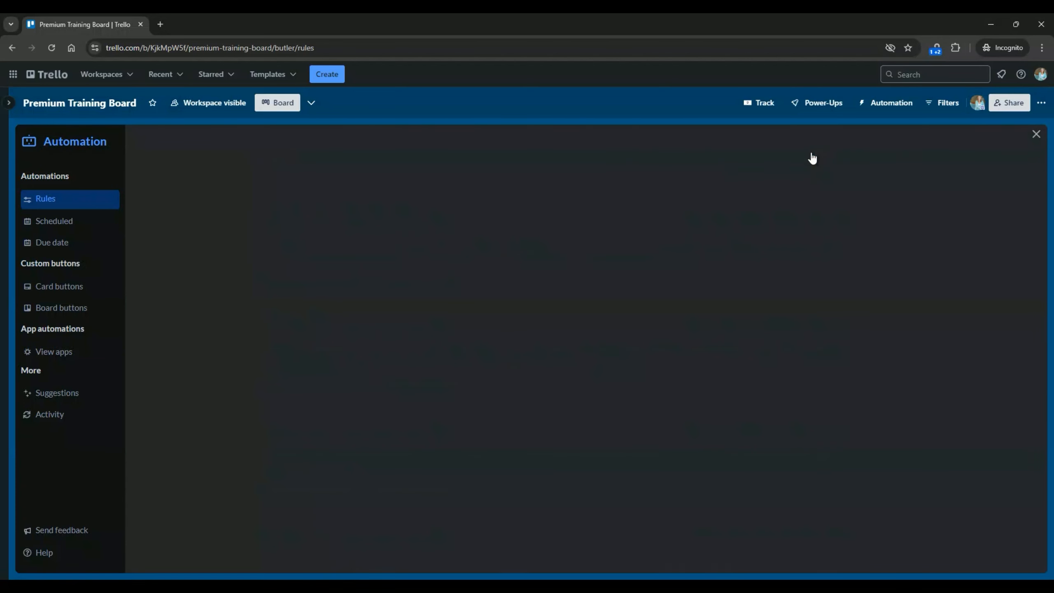
pyautogui.click(547, 286)
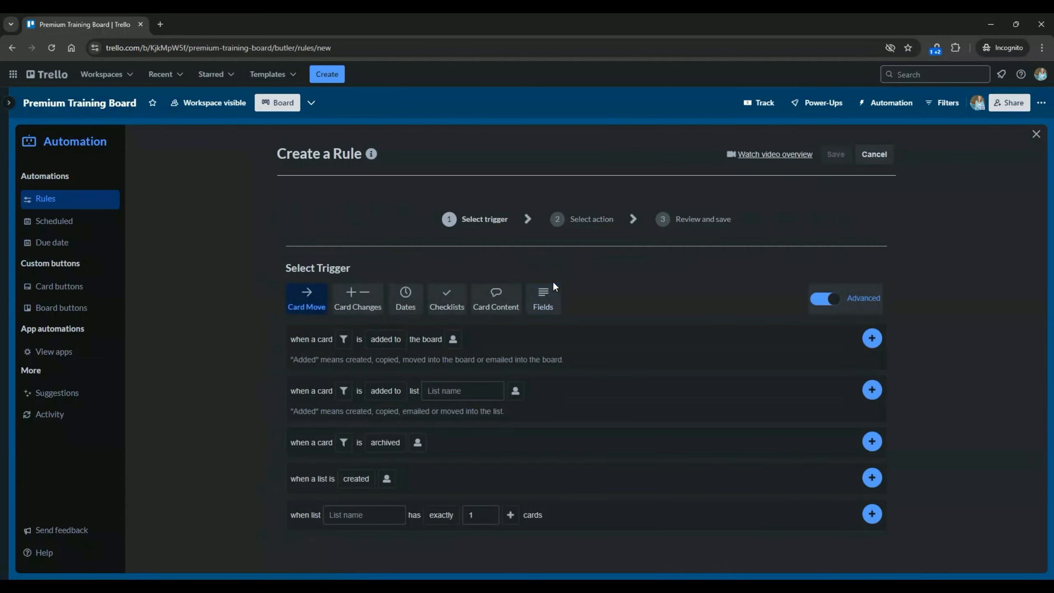
pyautogui.click(407, 306)
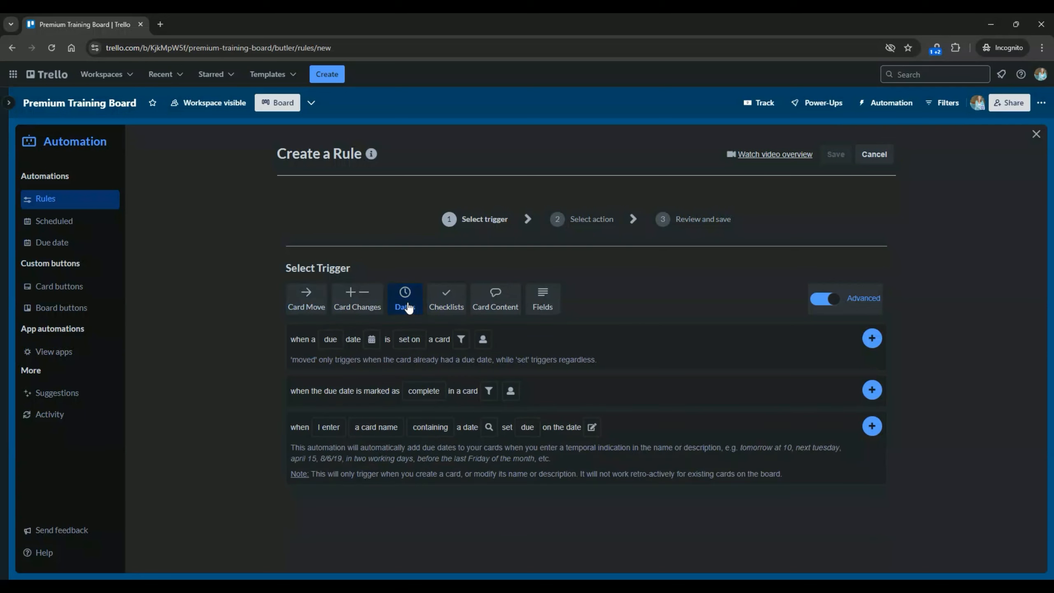
pyautogui.click(424, 391)
pyautogui.click(461, 393)
# Restrict the trigger to cards in the Weekly Tasks list and add it.
pyautogui.click(488, 394)
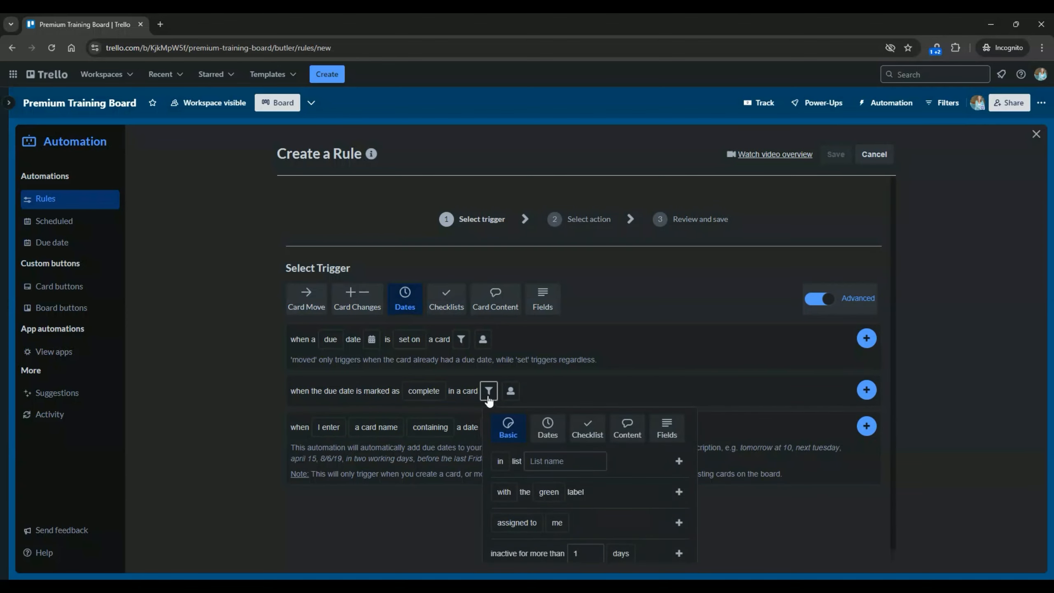
pyautogui.click(545, 461)
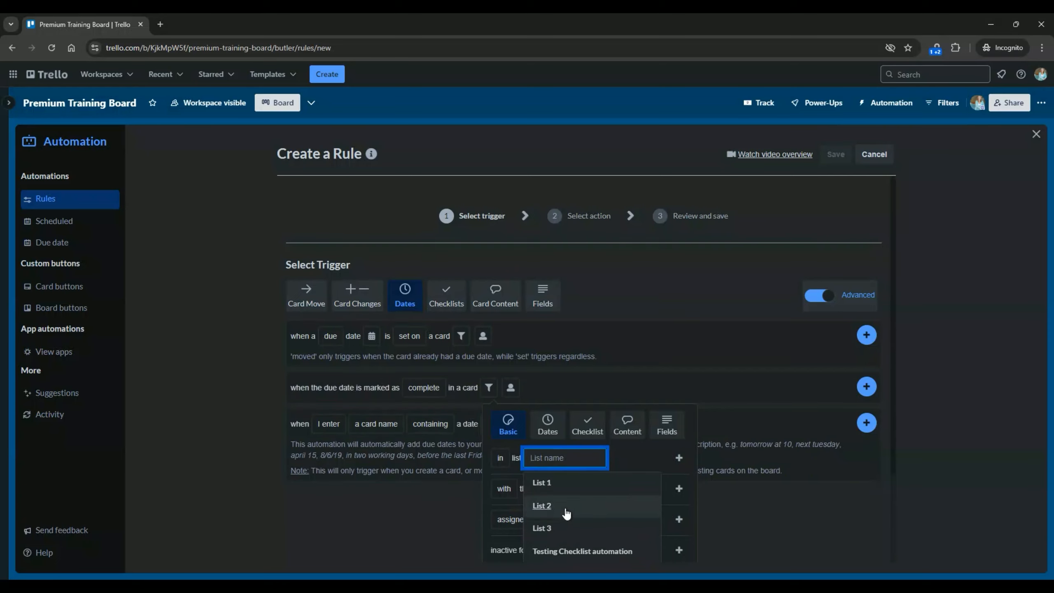
pyautogui.scroll(-1, 566, 513)
pyautogui.click(565, 546)
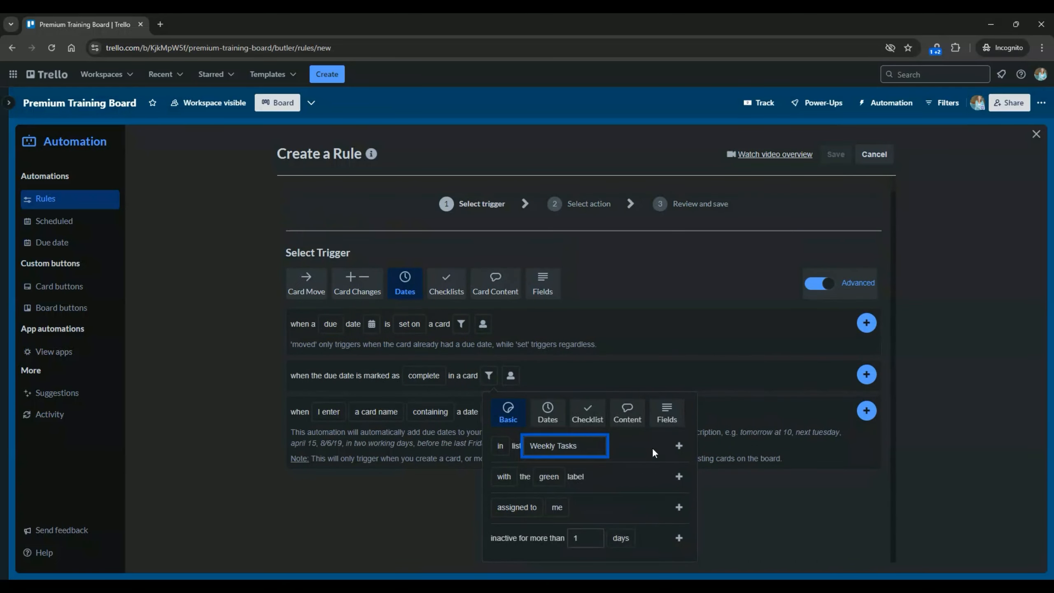
pyautogui.click(679, 446)
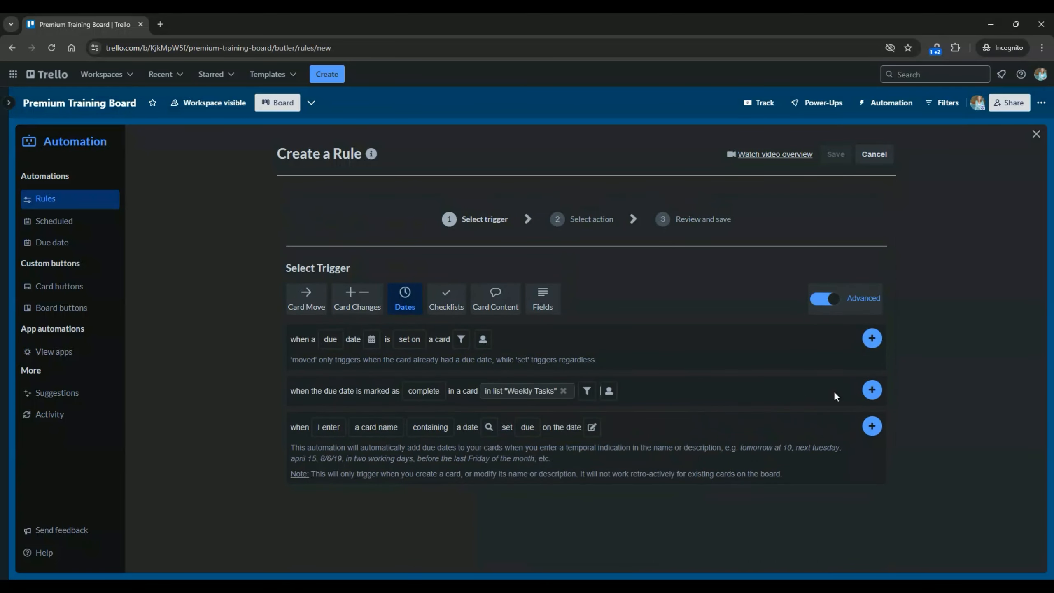
pyautogui.click(867, 389)
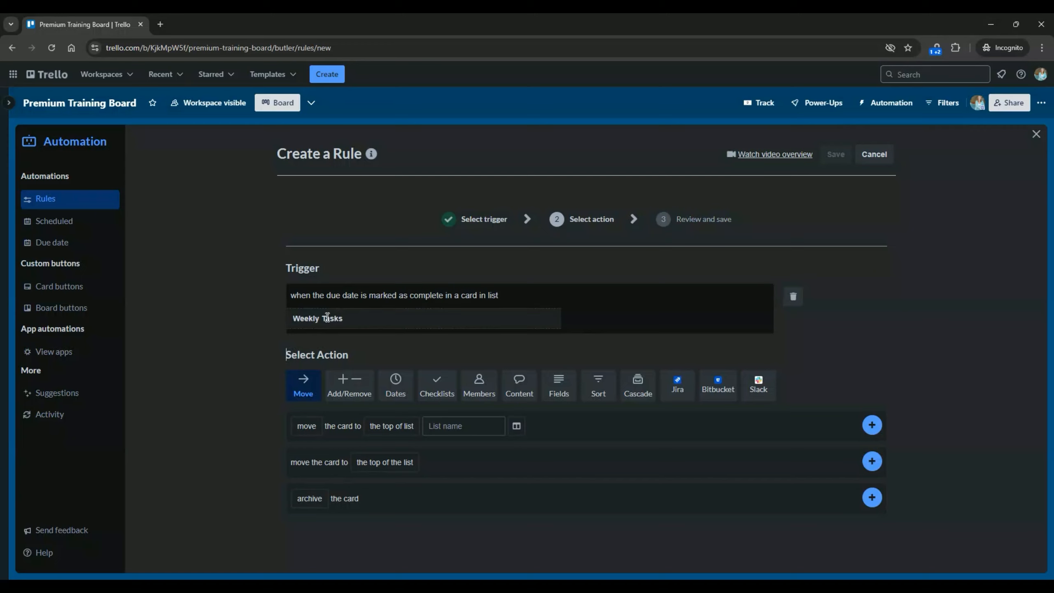
# Add an action moving the due date to the same day next week.
pyautogui.click(392, 399)
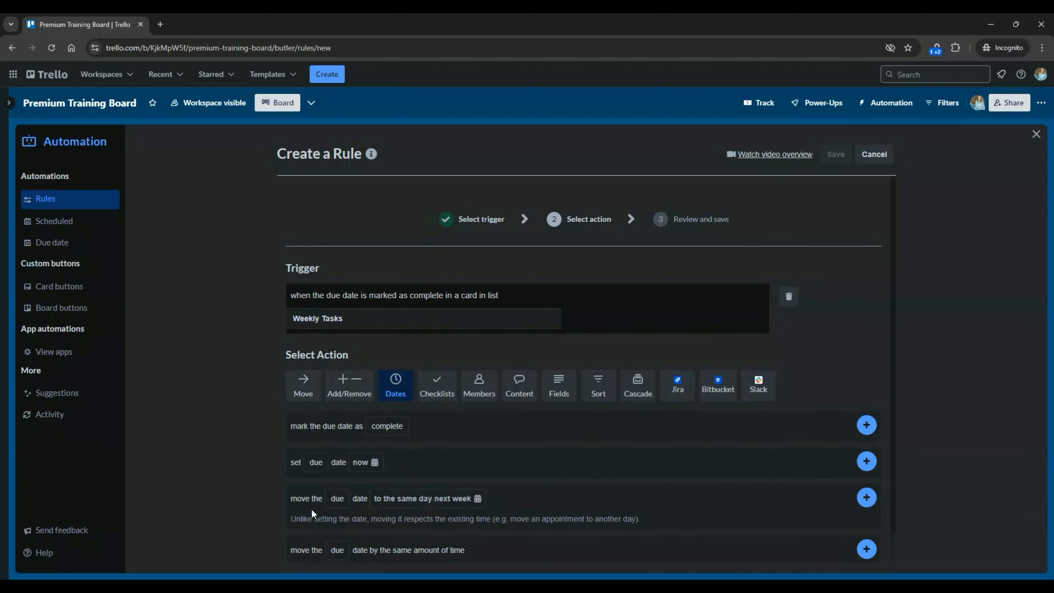
pyautogui.click(399, 506)
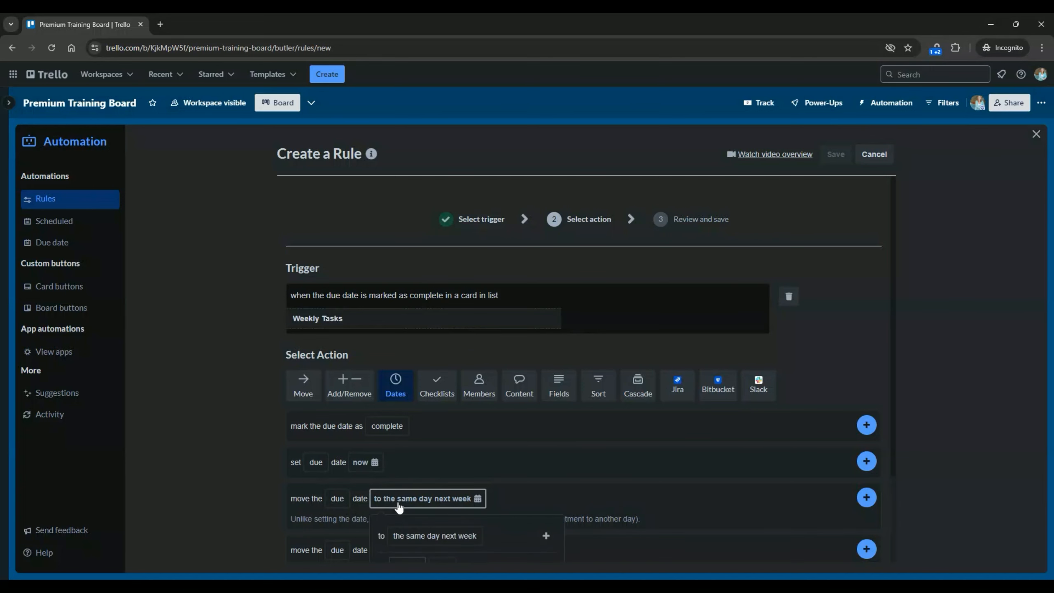
pyautogui.scroll(-3, 541, 475)
pyautogui.click(456, 421)
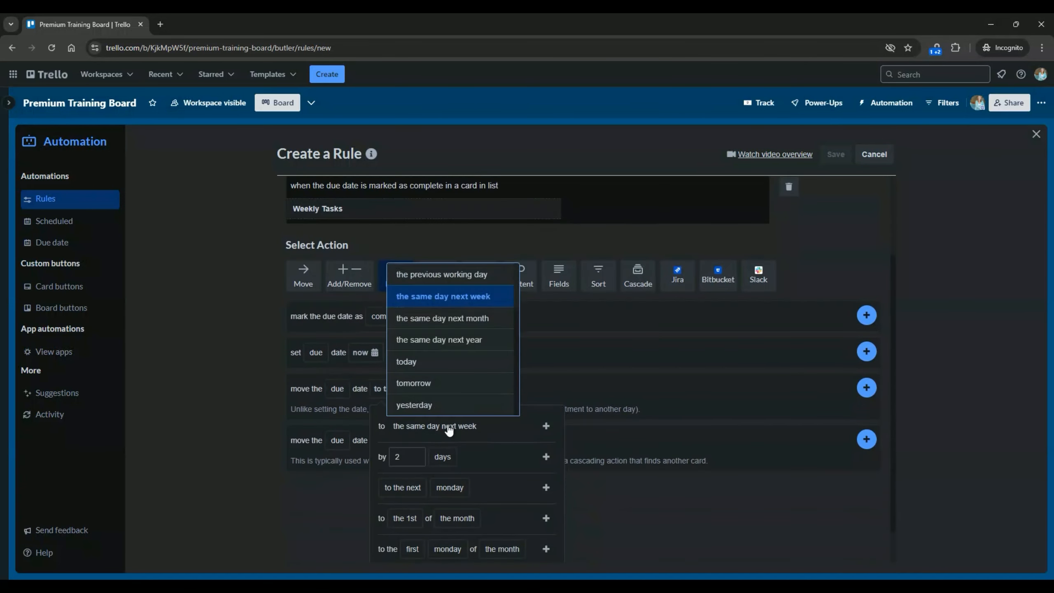
pyautogui.click(522, 422)
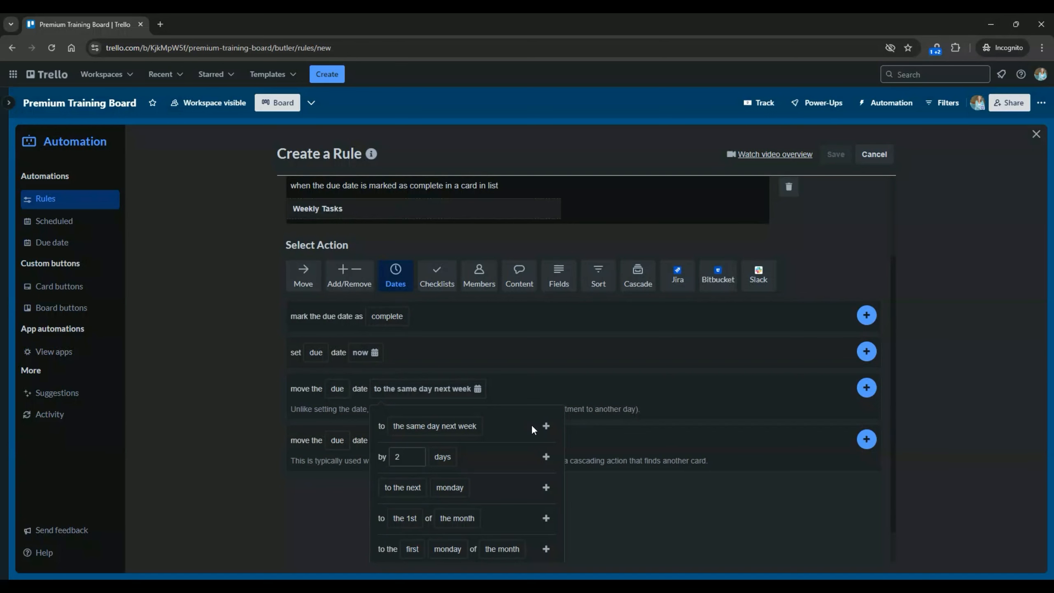
pyautogui.click(546, 427)
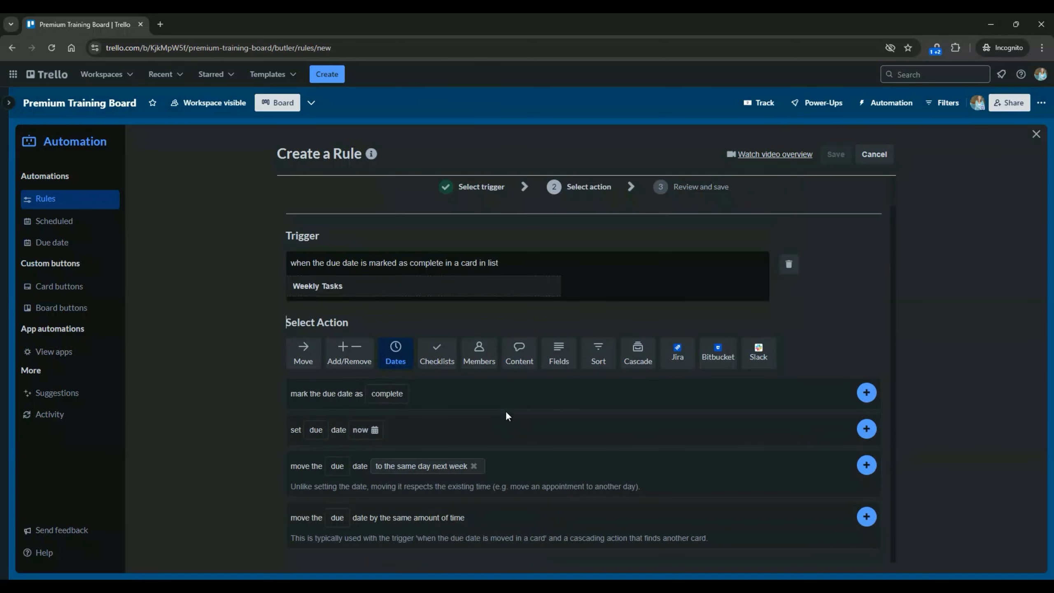
pyautogui.click(867, 466)
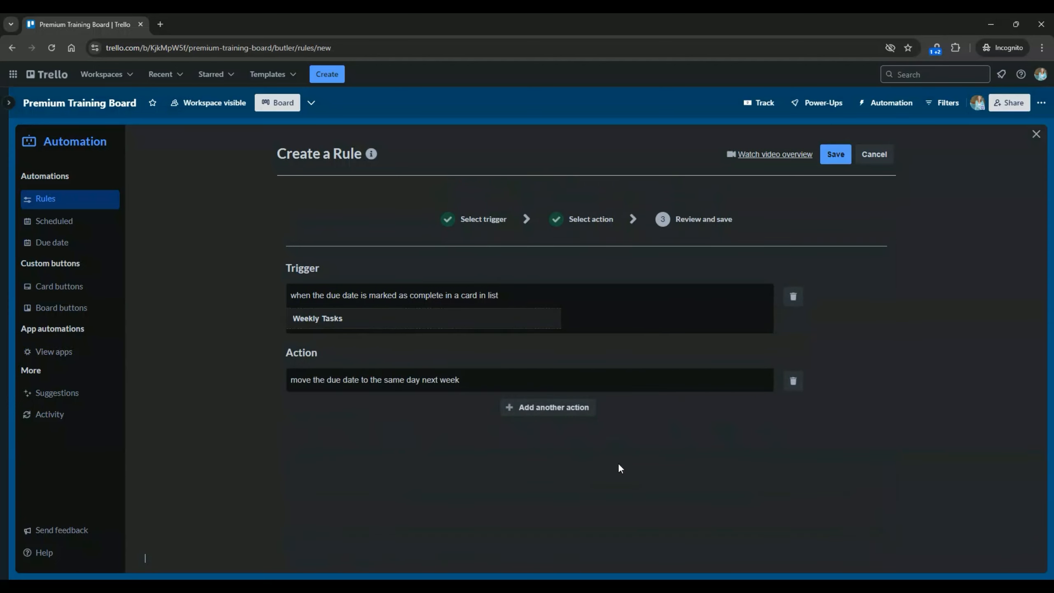
# Add a second action marking the due date incomplete, then save the rule.
pyautogui.click(554, 410)
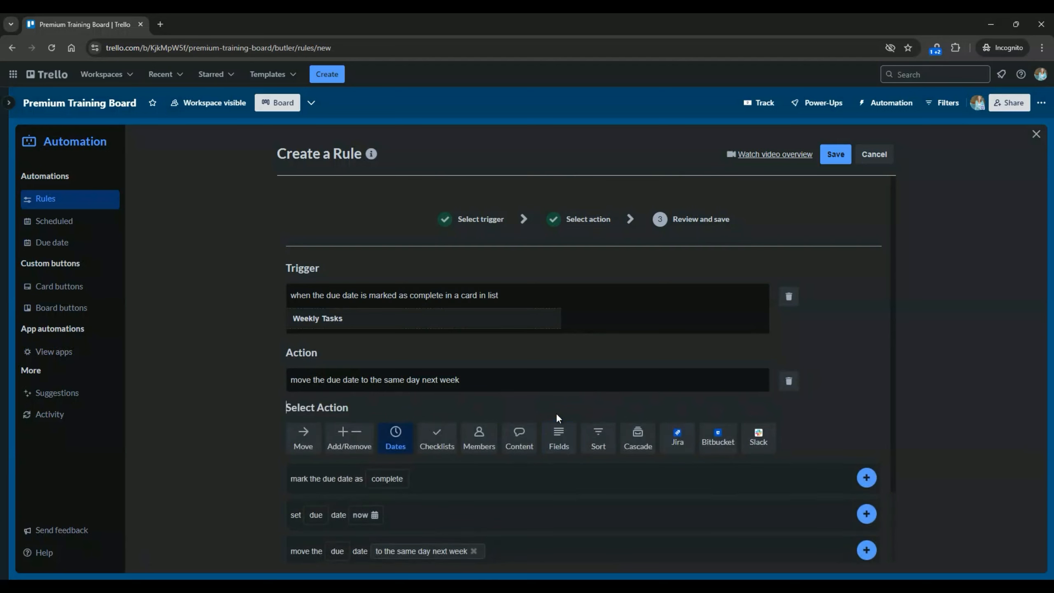
pyautogui.click(394, 479)
pyautogui.click(396, 519)
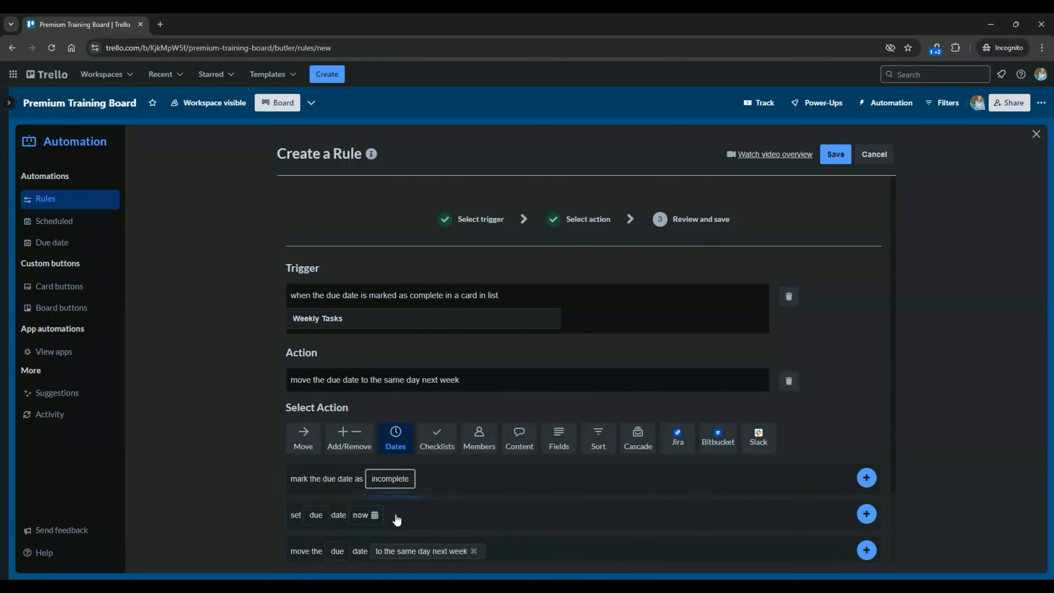
pyautogui.click(866, 478)
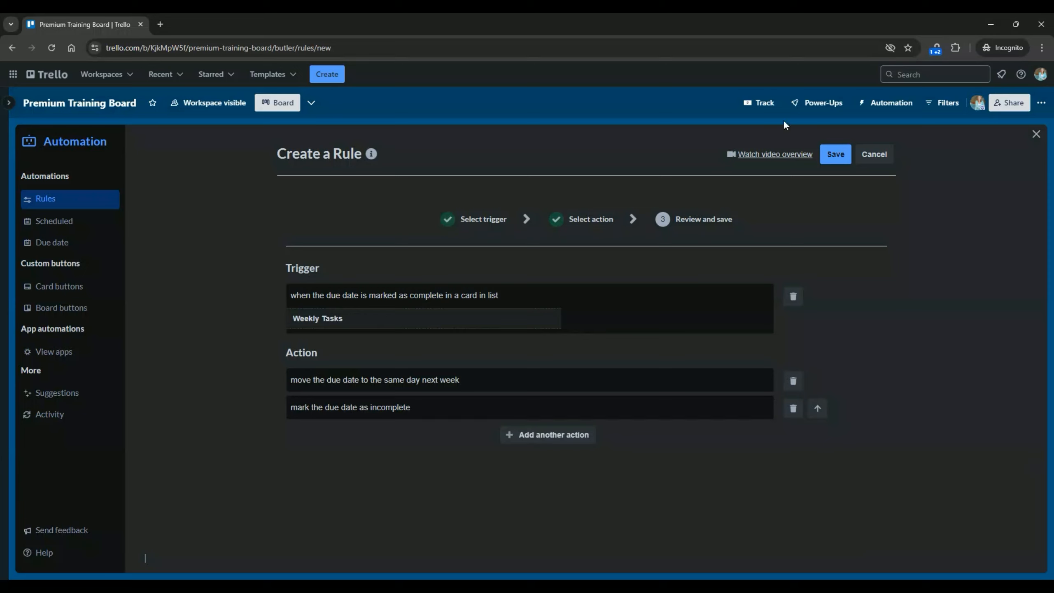
pyautogui.click(826, 156)
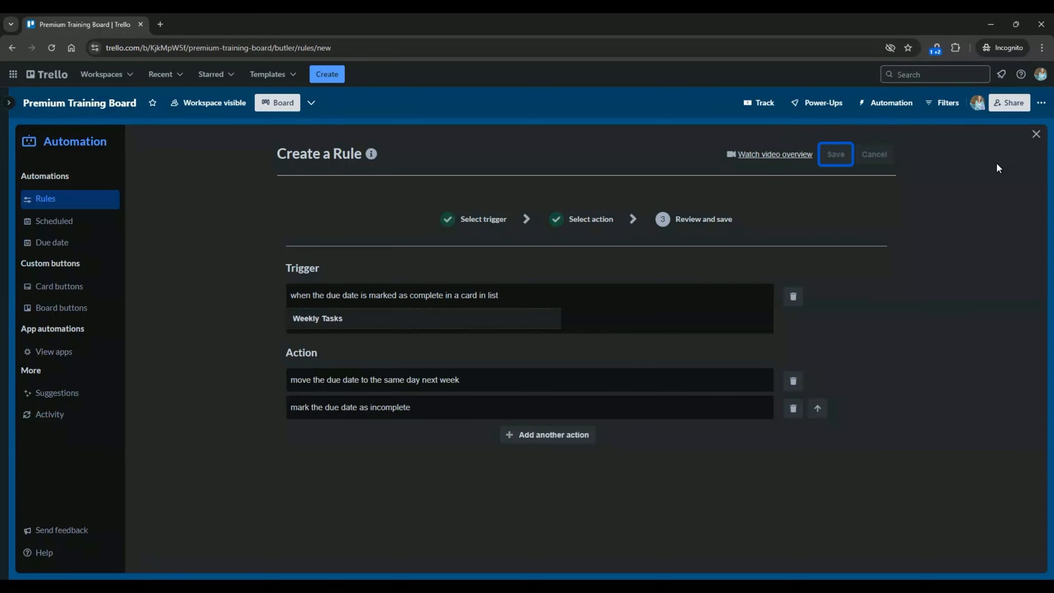
# Mark Test Card 1's Aug 2 due date complete and confirm it moved to Aug 9.
pyautogui.click(1036, 135)
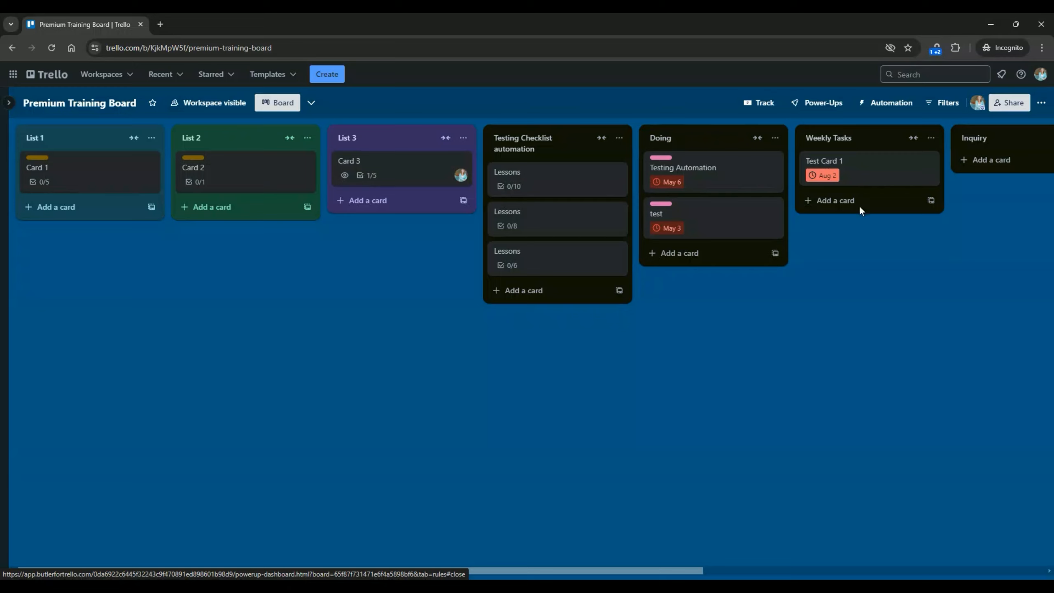
pyautogui.click(811, 177)
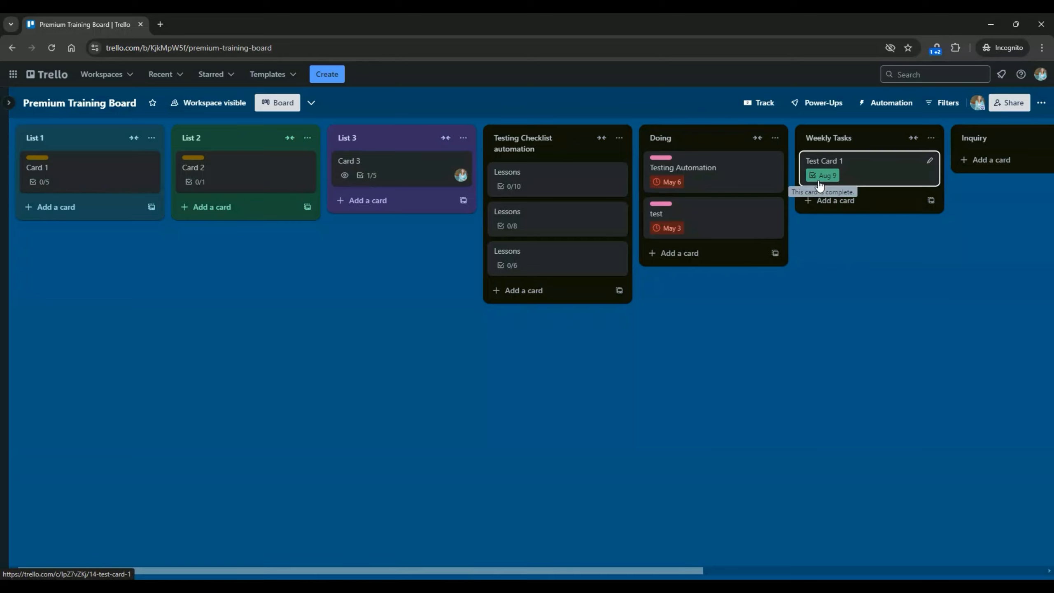
pyautogui.click(856, 172)
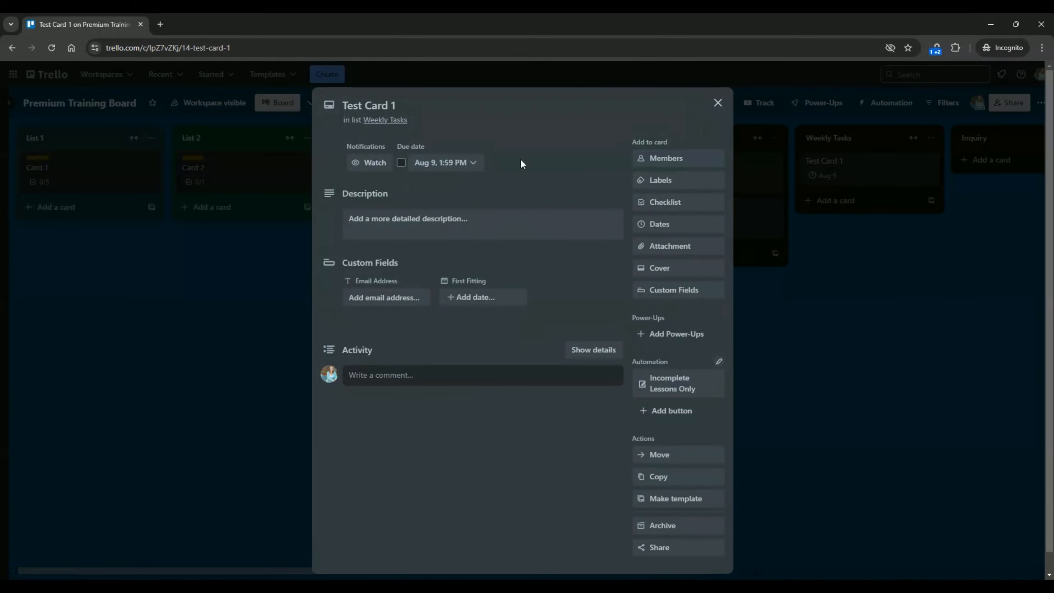
pyautogui.click(718, 103)
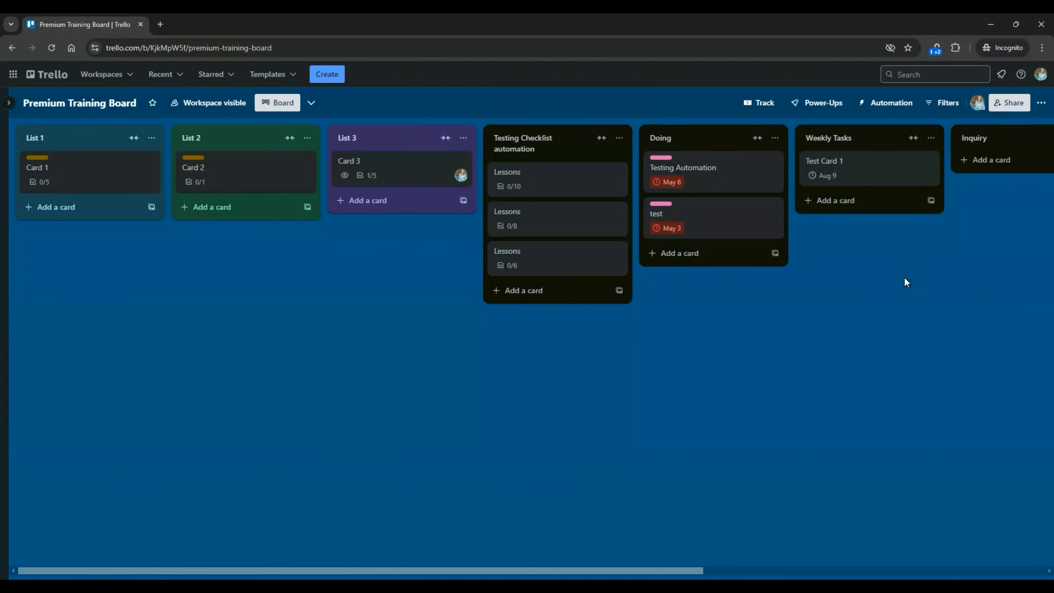